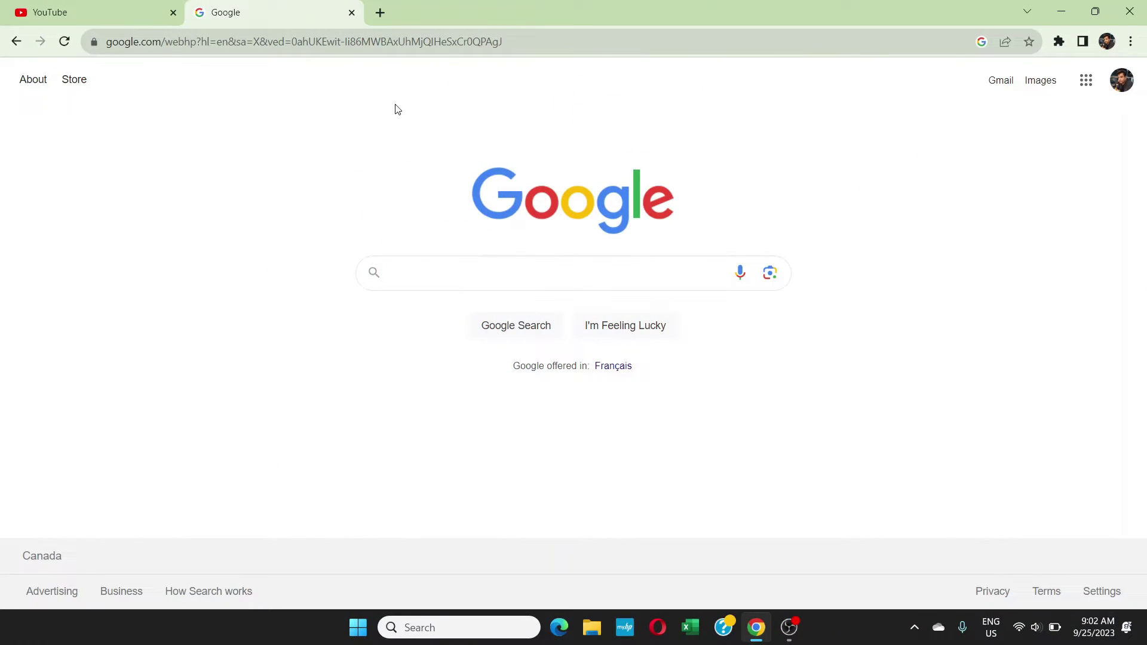
Step: Run a Google search for 'adobe express'
{"action": "left_click", "coordinate": [456, 274]}
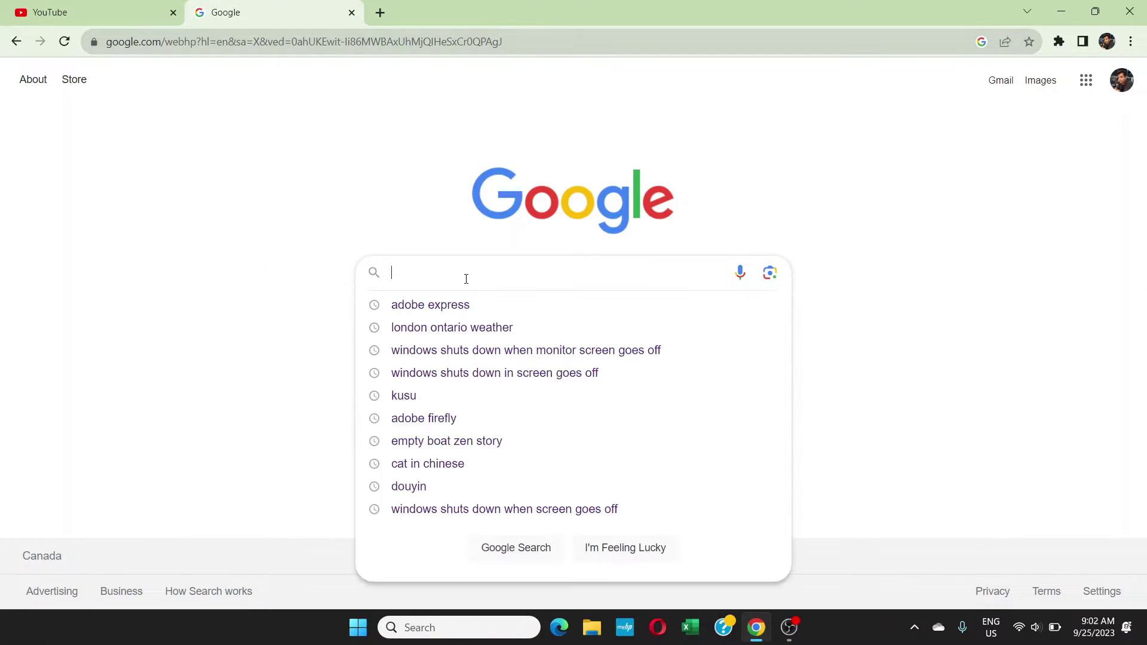
{"action": "type", "text": "adobe express"}
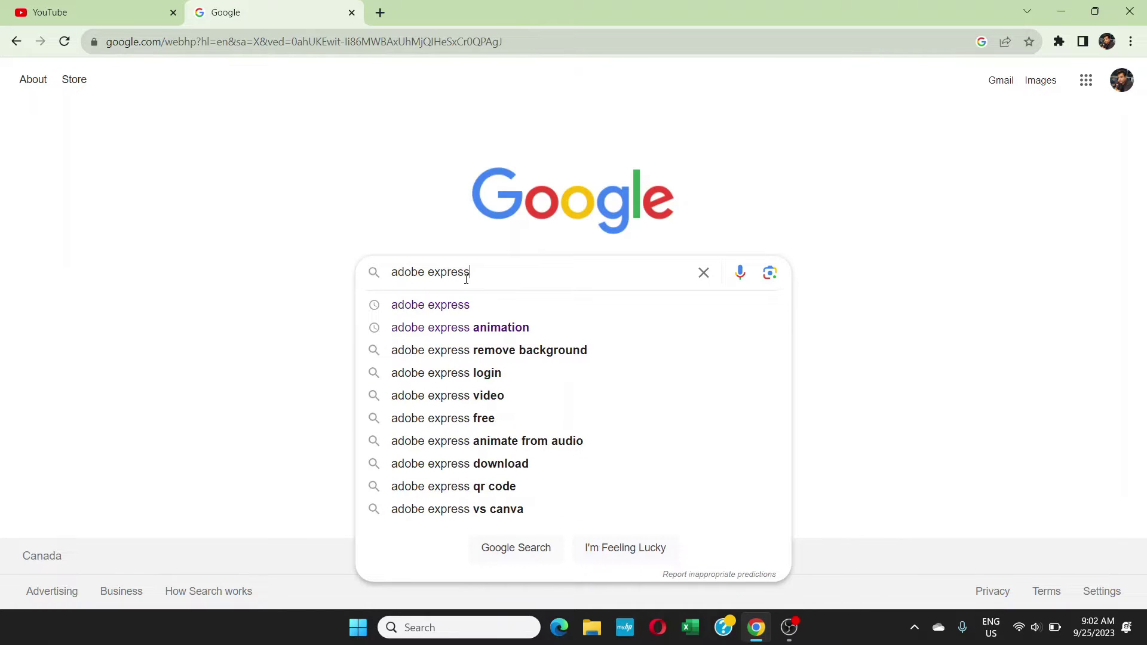
{"action": "key", "text": "Return"}
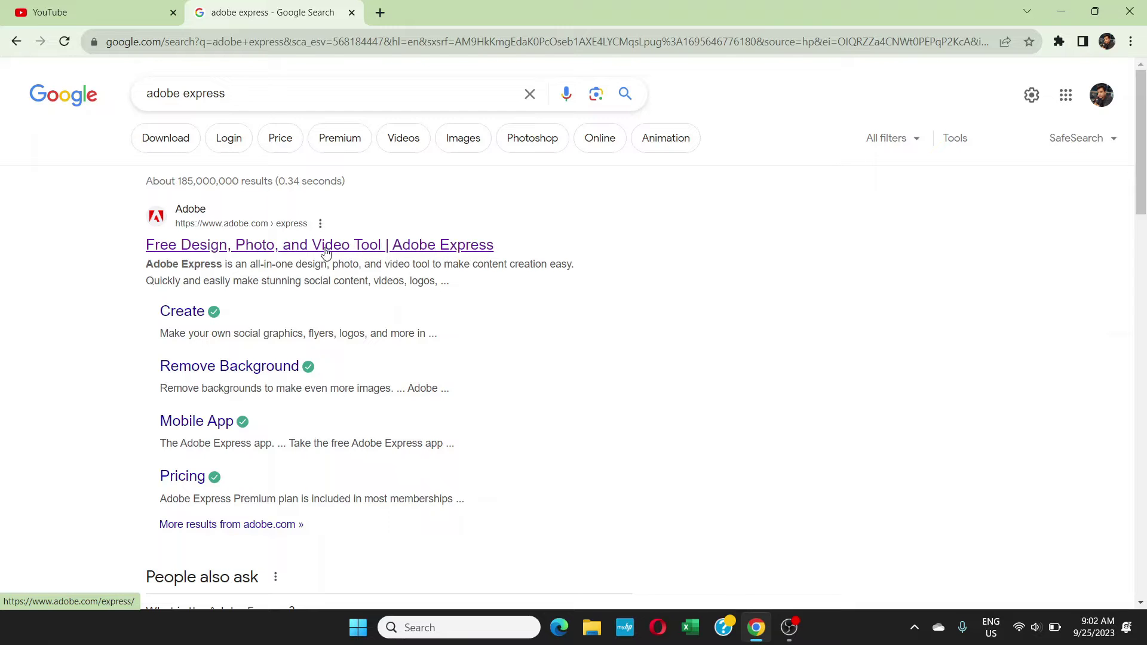
Step: Open the official Adobe Express result and choose 'Get Adobe Express Free'
{"action": "left_click", "coordinate": [326, 252]}
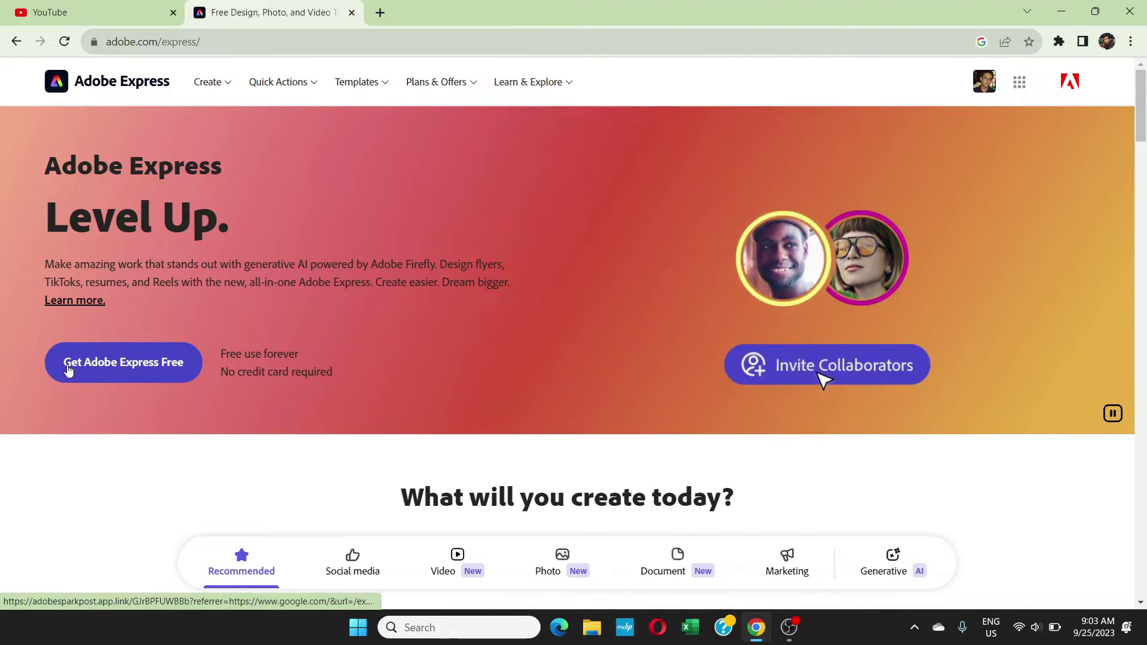
{"action": "left_click", "coordinate": [132, 363]}
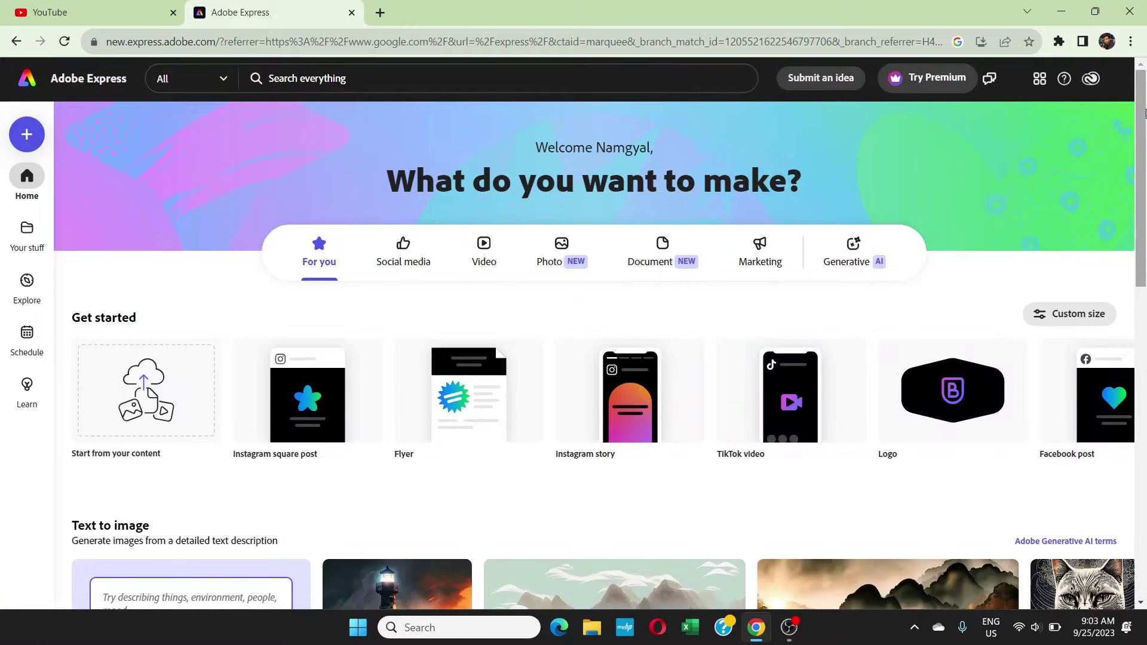
{"action": "mouse_move", "coordinate": [1142, 113]}
{"action": "left_mouse_down"}
{"action": "mouse_move", "coordinate": [1143, 243]}
{"action": "mouse_move", "coordinate": [1142, 130]}
{"action": "left_mouse_up"}
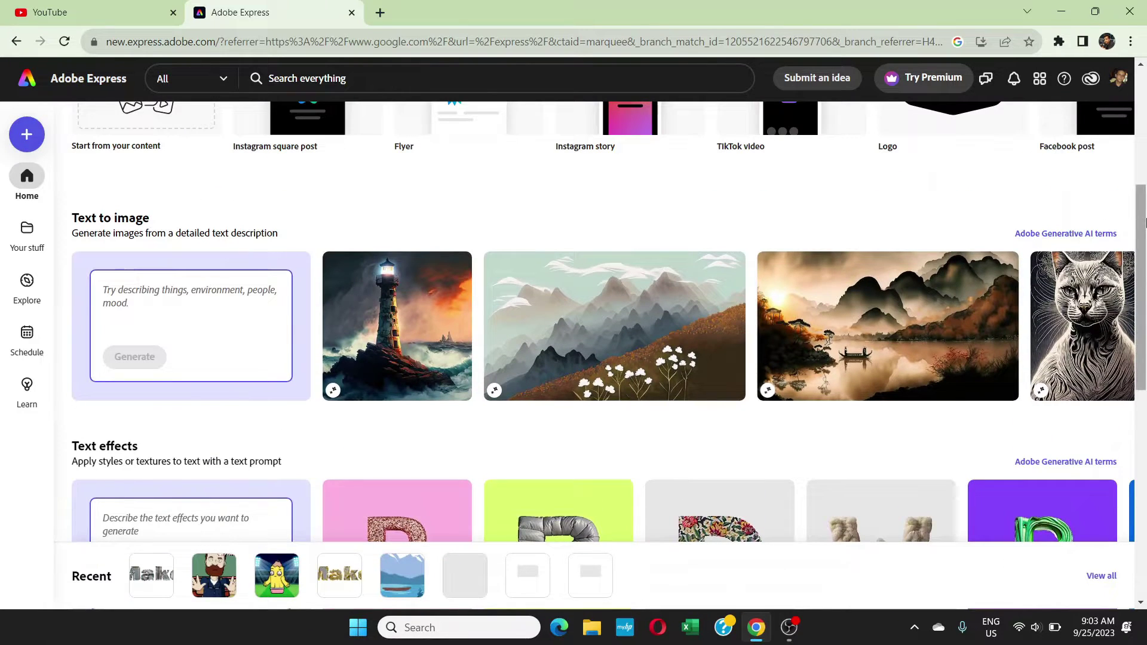
{"action": "left_click_drag", "start_coordinate": [1140, 269], "coordinate": [1142, 135]}
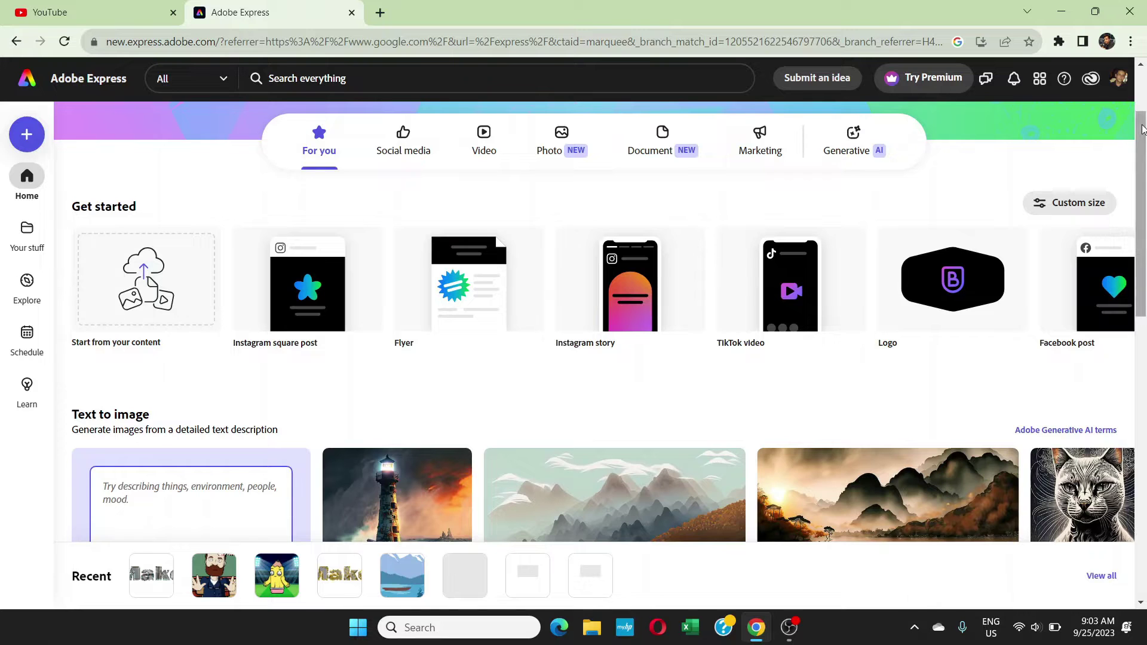
{"action": "left_click_drag", "start_coordinate": [1143, 129], "coordinate": [1143, 358]}
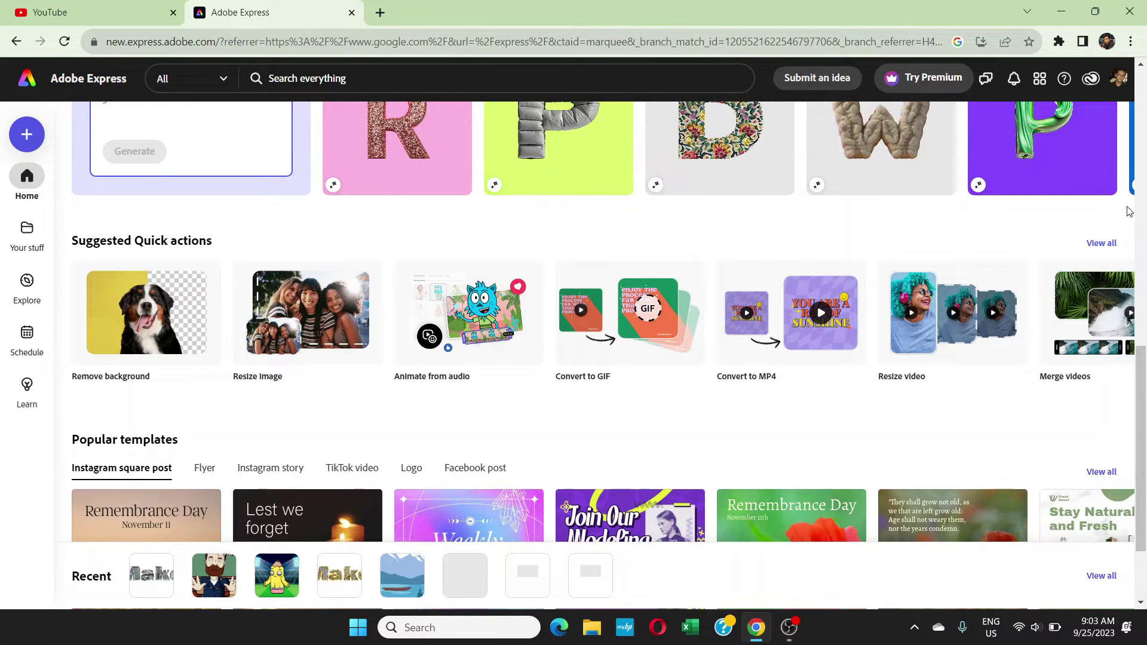
{"action": "left_click_drag", "start_coordinate": [1140, 386], "coordinate": [1139, 381]}
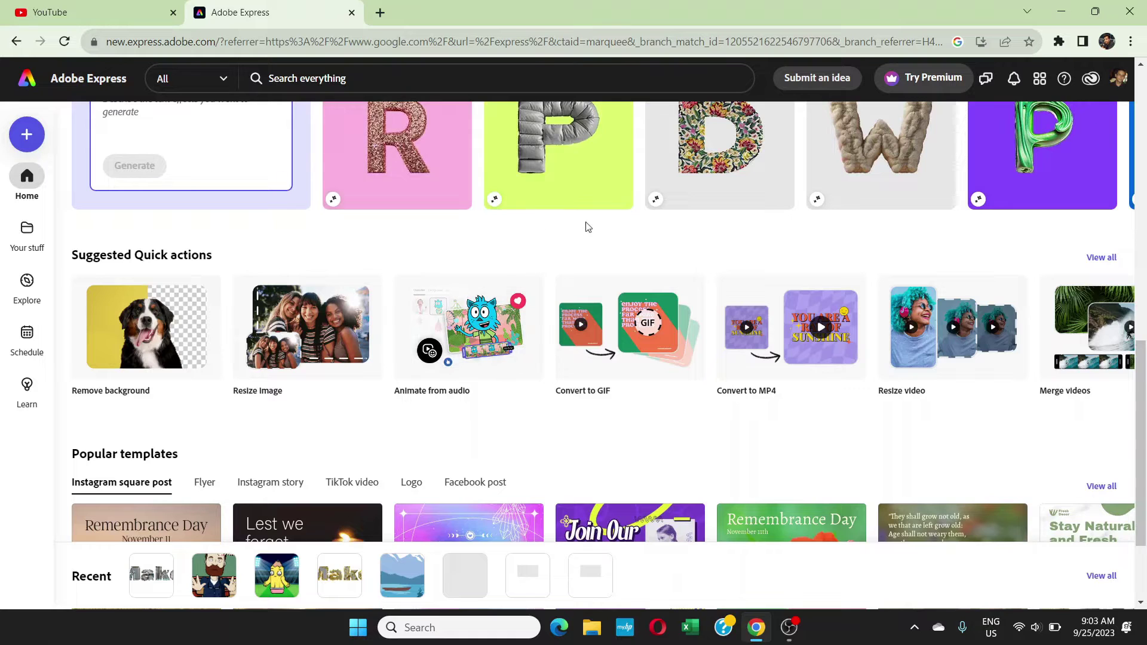
{"action": "left_click_drag", "start_coordinate": [1142, 278], "coordinate": [1143, 358]}
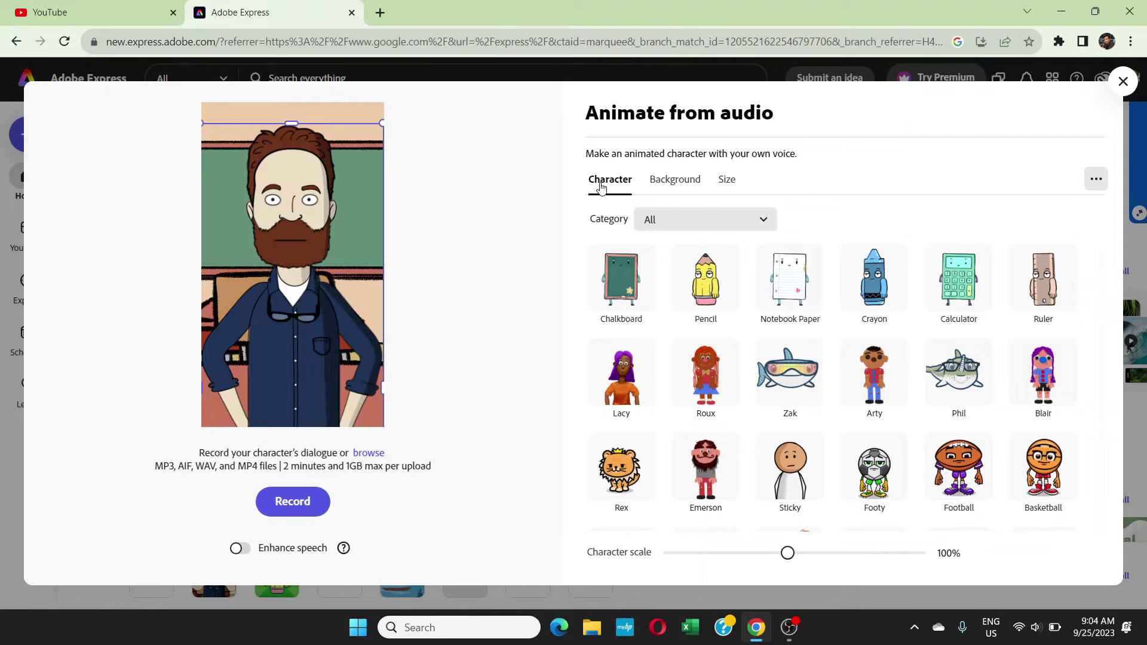
Step: Compare 16:9 landscape and 9:16 portrait framing, settling on 16:9 landscape
{"action": "left_click", "coordinate": [675, 179]}
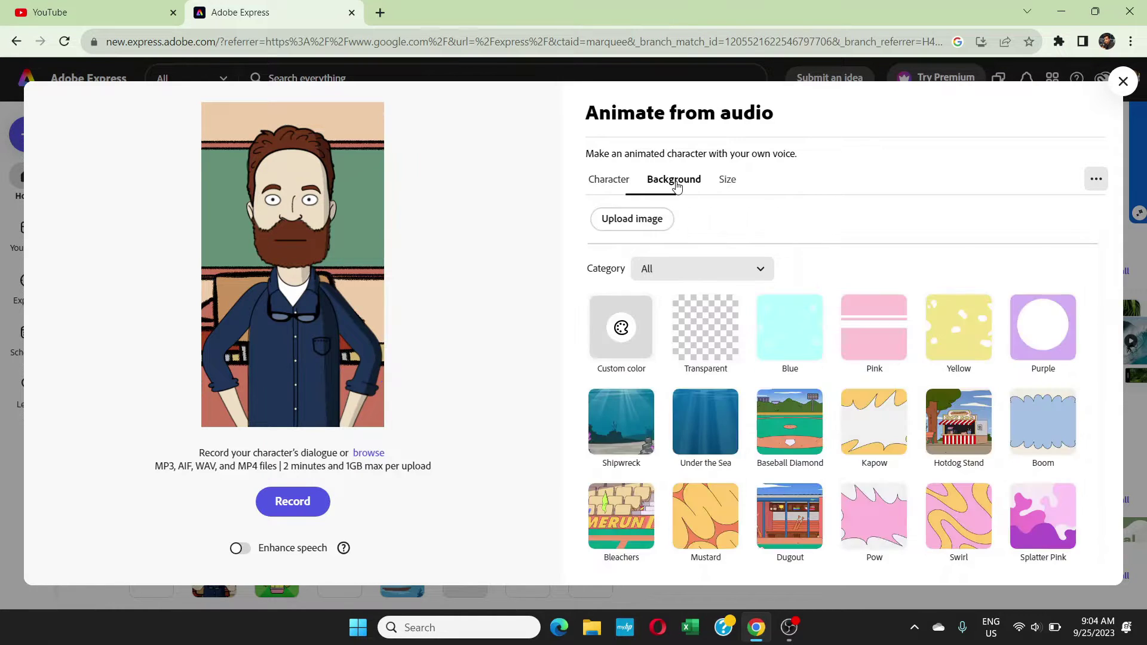
{"action": "left_click", "coordinate": [728, 181]}
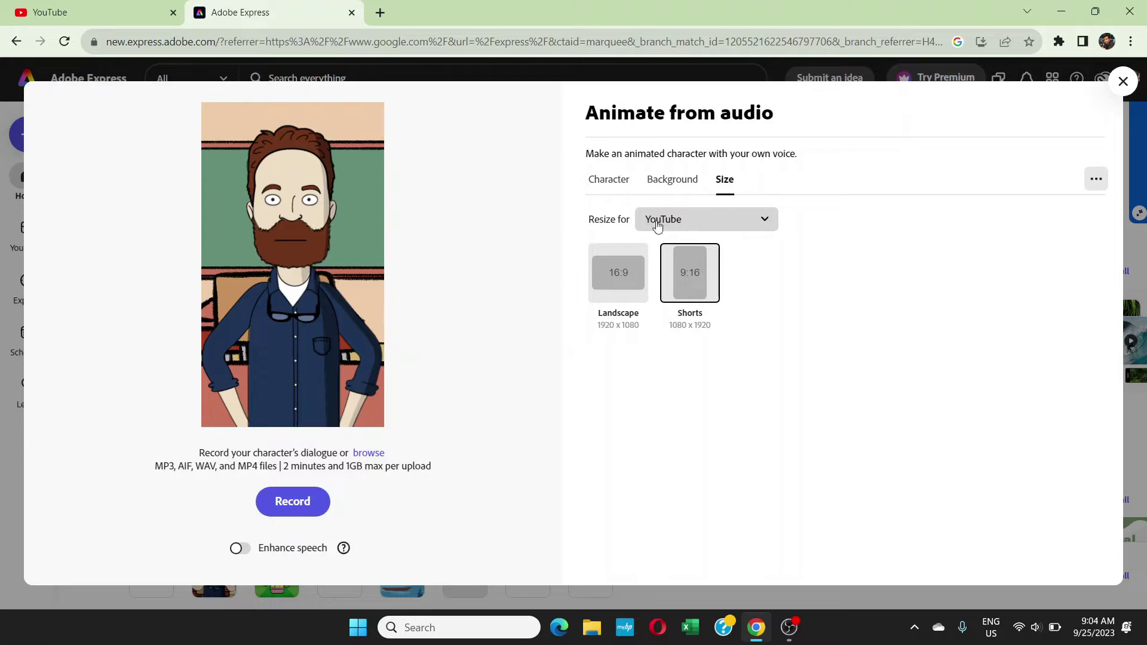
{"action": "left_click", "coordinate": [604, 278]}
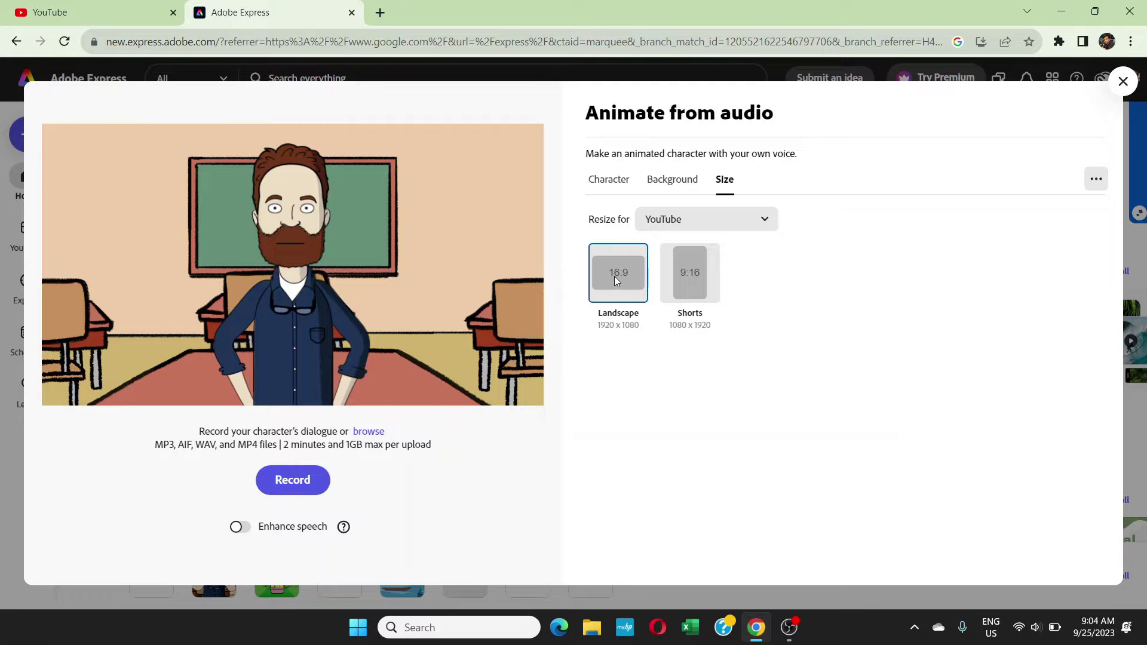
{"action": "left_click", "coordinate": [689, 271]}
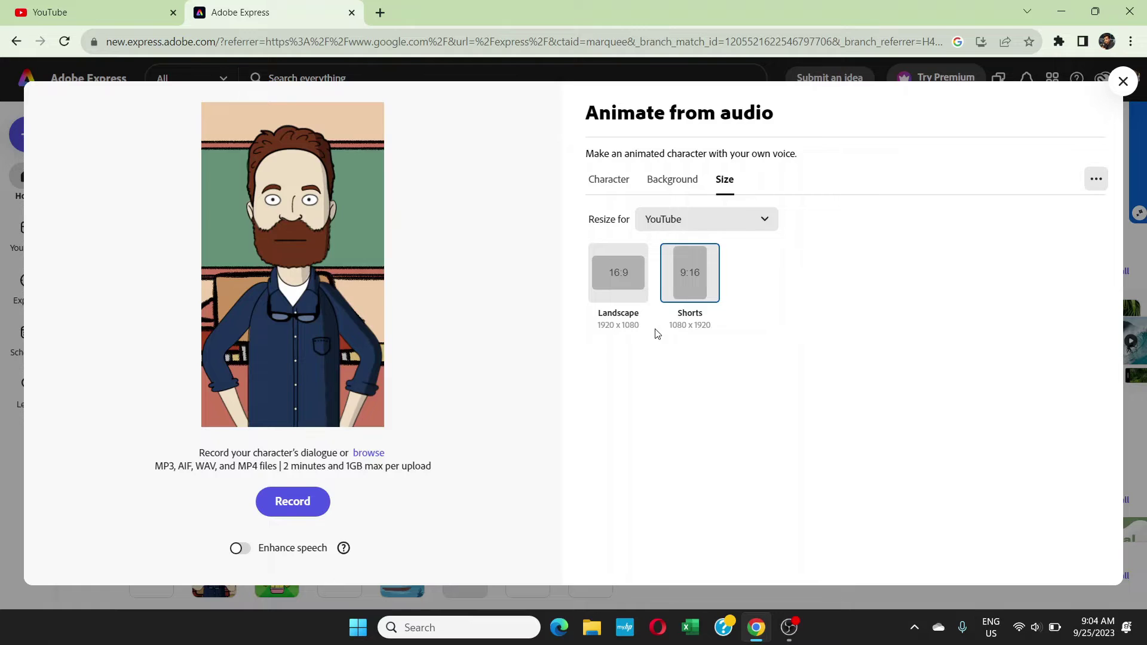
{"action": "left_click", "coordinate": [619, 273]}
{"action": "left_click", "coordinate": [677, 274]}
{"action": "left_click", "coordinate": [617, 272]}
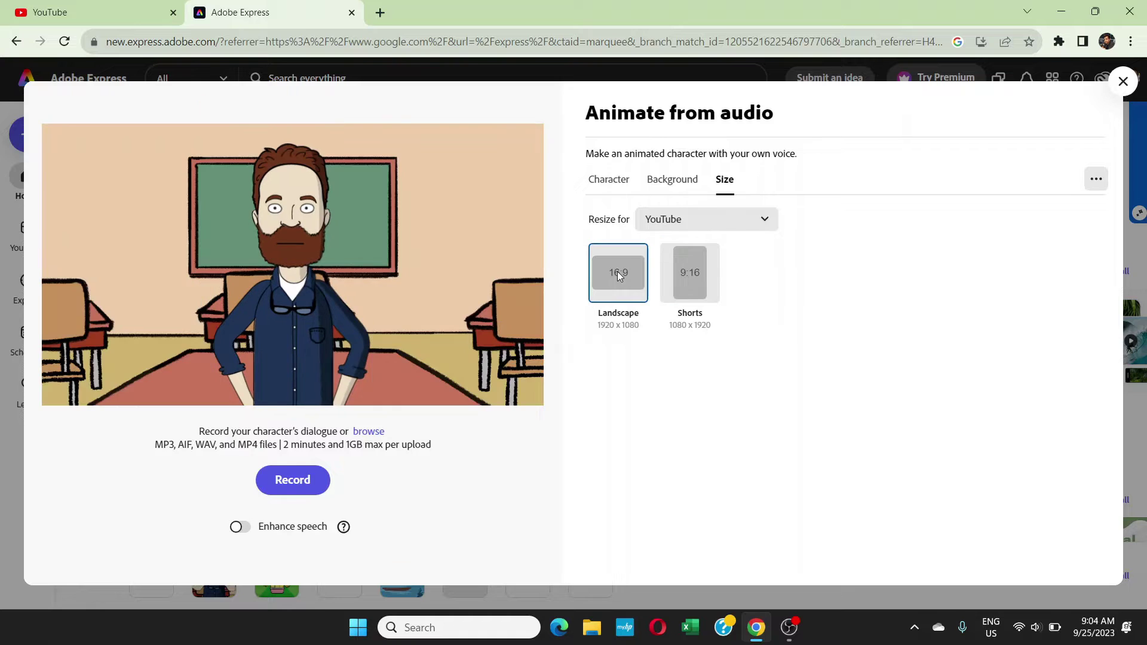
Step: Browse the Instagram and Facebook presets, then return to YouTube Landscape 16:9
{"action": "left_click", "coordinate": [765, 219]}
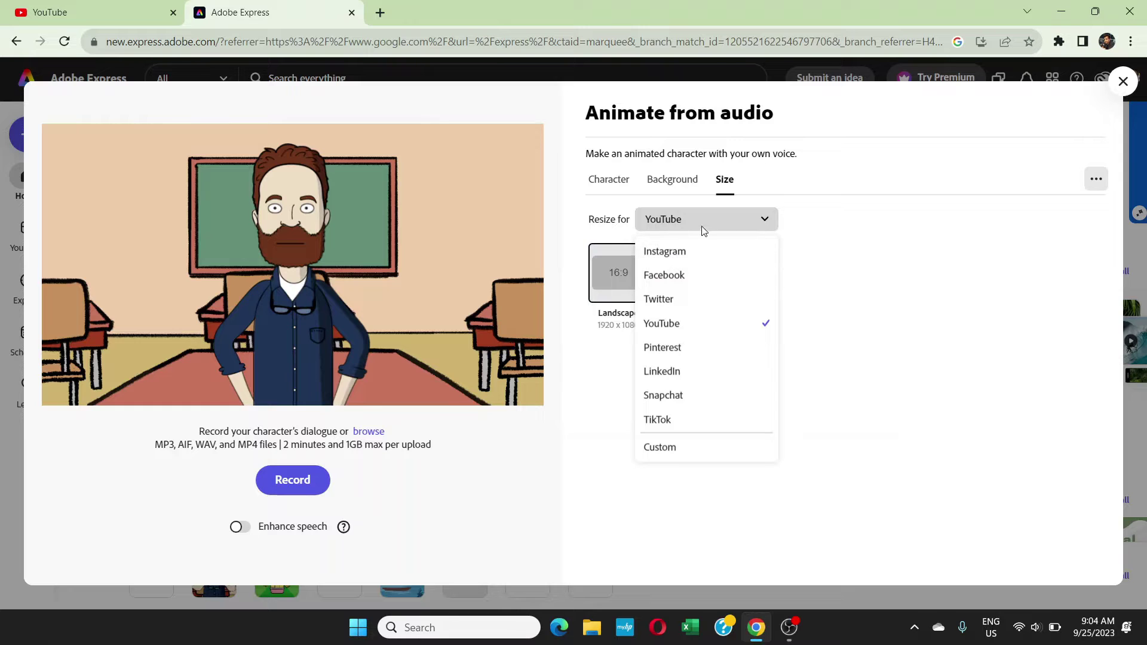
{"action": "left_click", "coordinate": [663, 250]}
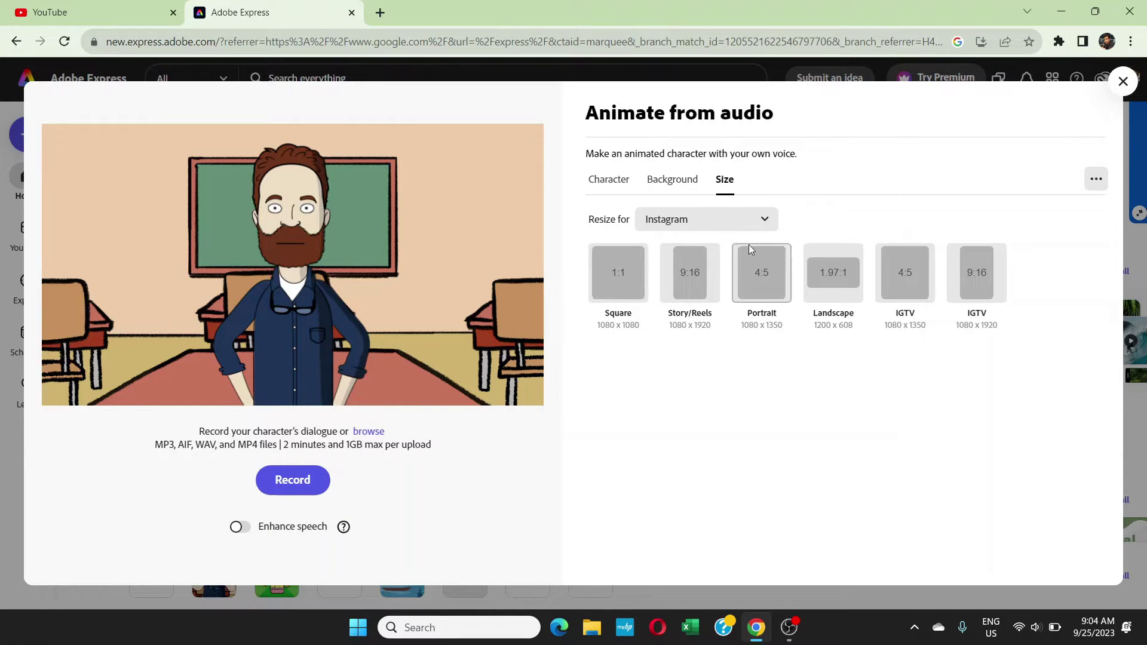
{"action": "left_click", "coordinate": [757, 221]}
{"action": "left_click", "coordinate": [677, 272]}
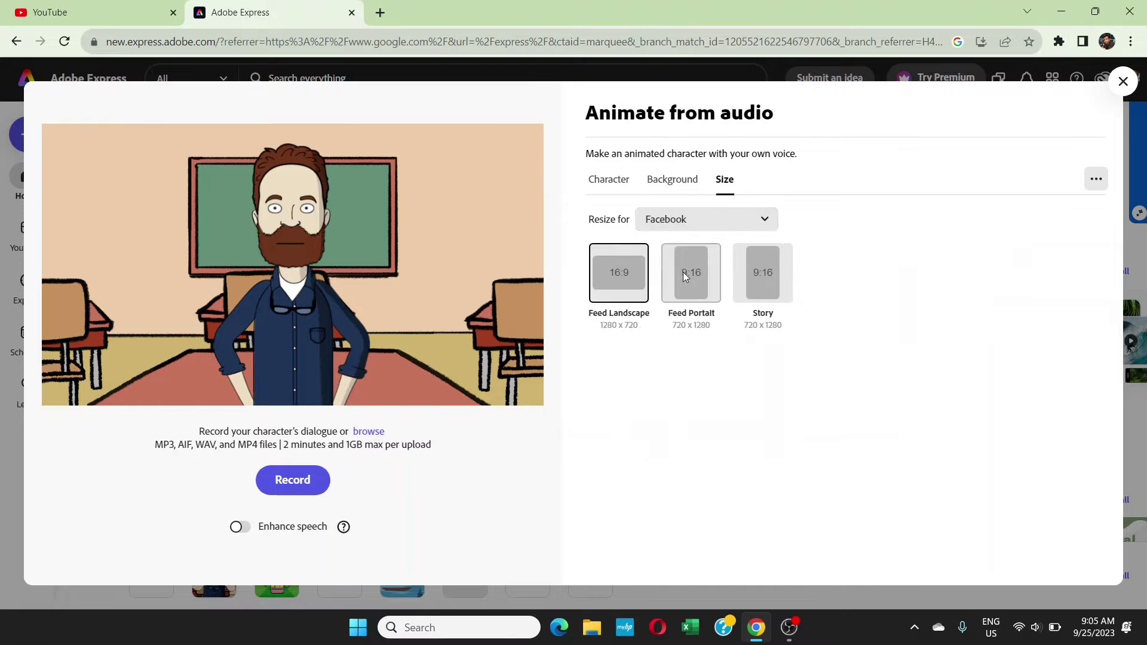
{"action": "left_click", "coordinate": [761, 219]}
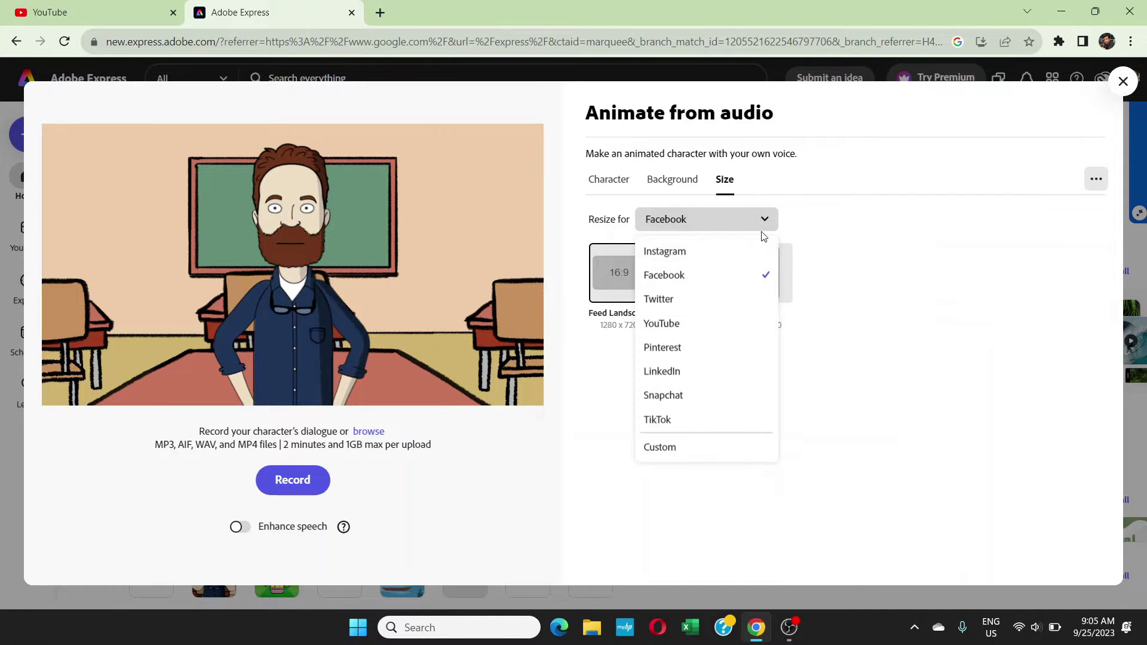
{"action": "left_click", "coordinate": [681, 324]}
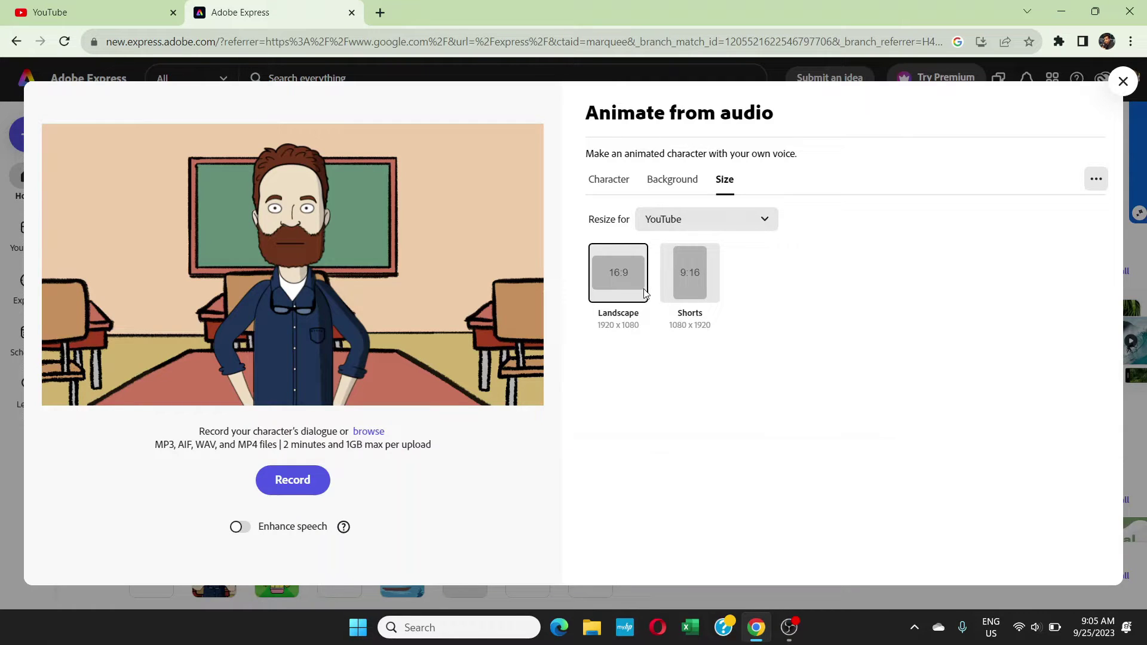
{"action": "left_click", "coordinate": [617, 278]}
Step: Try the Sticky stick figure, then choose Bill as the animated character
{"action": "left_click", "coordinate": [607, 179]}
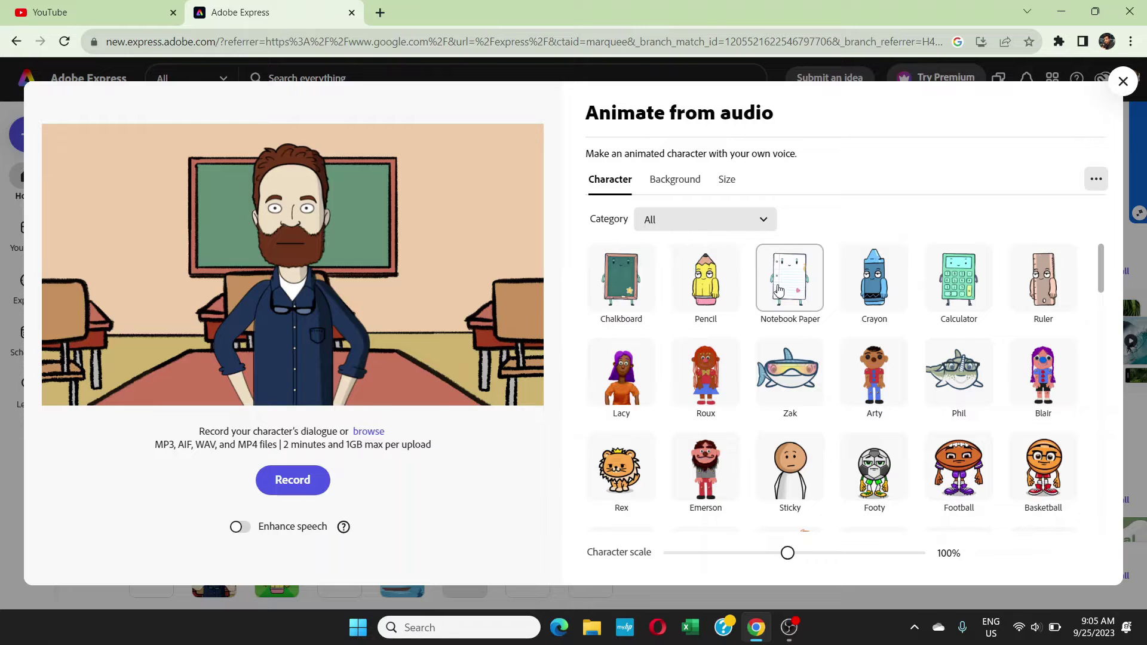
{"action": "scroll", "coordinate": [1102, 279], "scroll_direction": "down", "scroll_amount": 1}
{"action": "scroll", "coordinate": [1103, 279], "scroll_direction": "down", "scroll_amount": 1}
{"action": "scroll", "coordinate": [1101, 291], "scroll_direction": "up", "scroll_amount": 2}
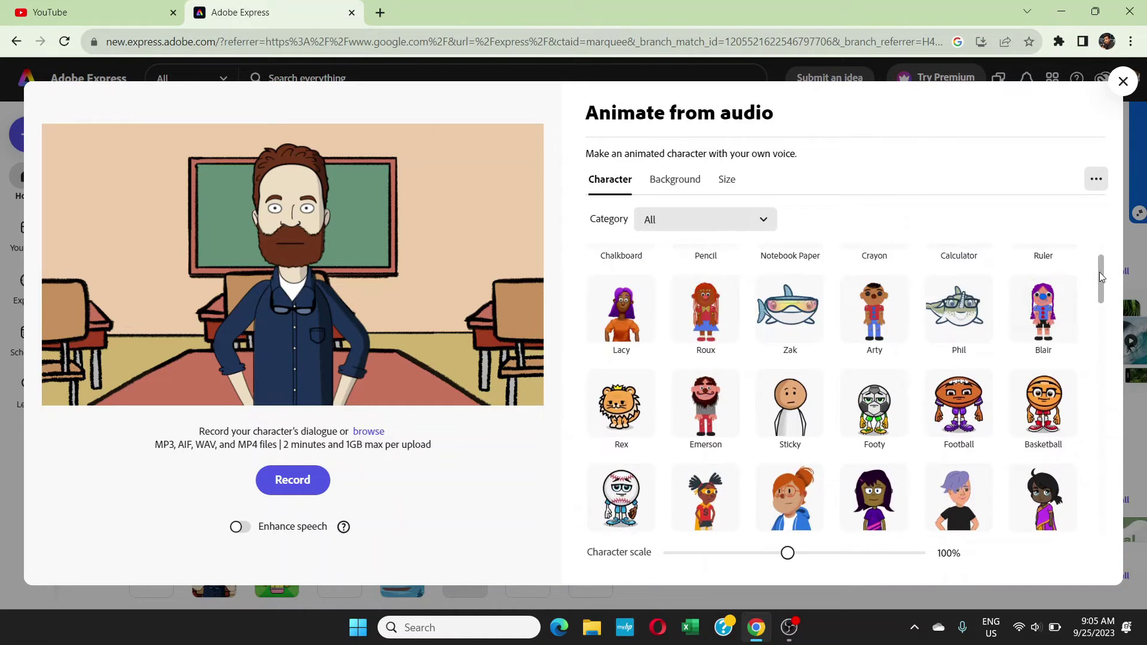
{"action": "left_click", "coordinate": [799, 405]}
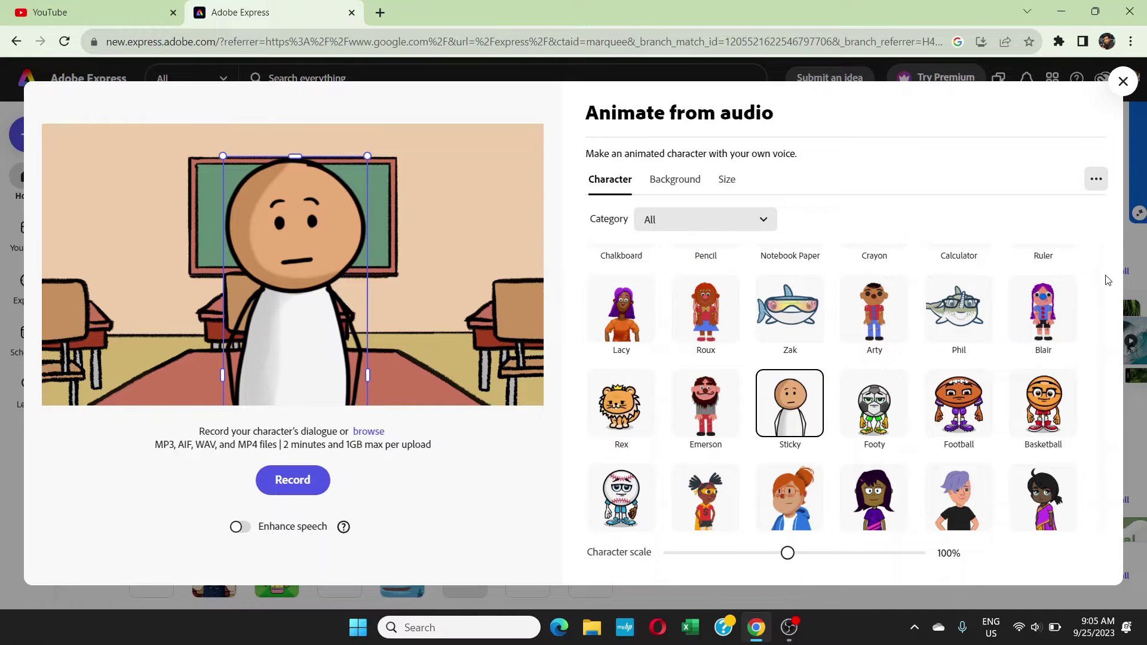
{"action": "mouse_move", "coordinate": [1098, 276]}
{"action": "left_mouse_down"}
{"action": "mouse_move", "coordinate": [1109, 460]}
{"action": "mouse_move", "coordinate": [1109, 446]}
{"action": "left_mouse_up"}
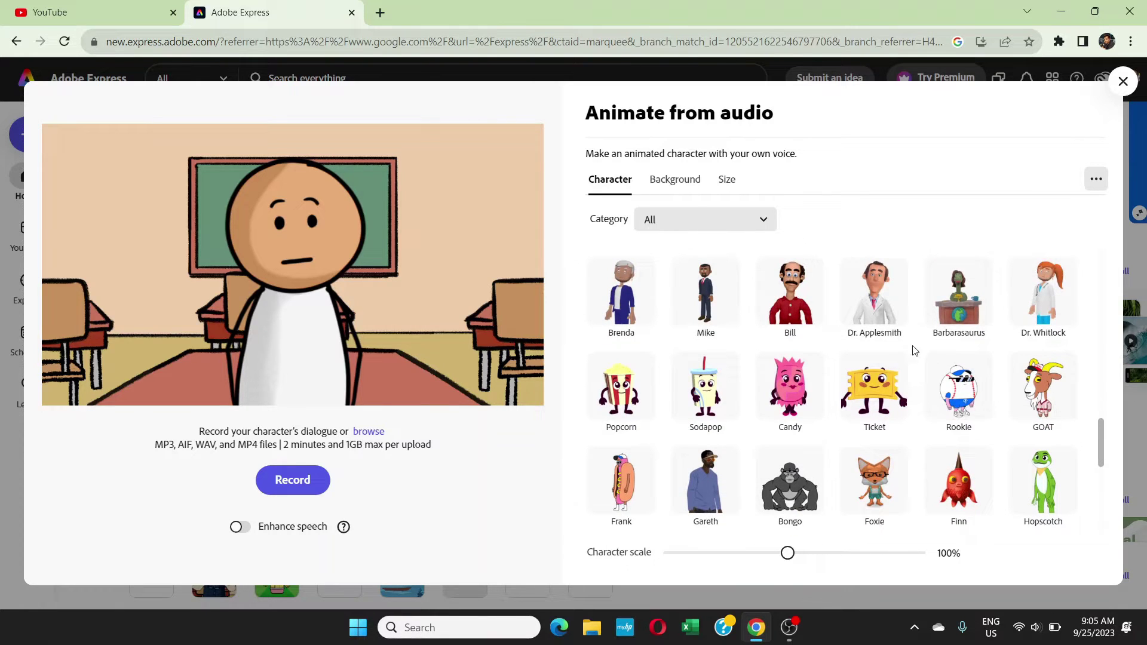
{"action": "left_click", "coordinate": [788, 309]}
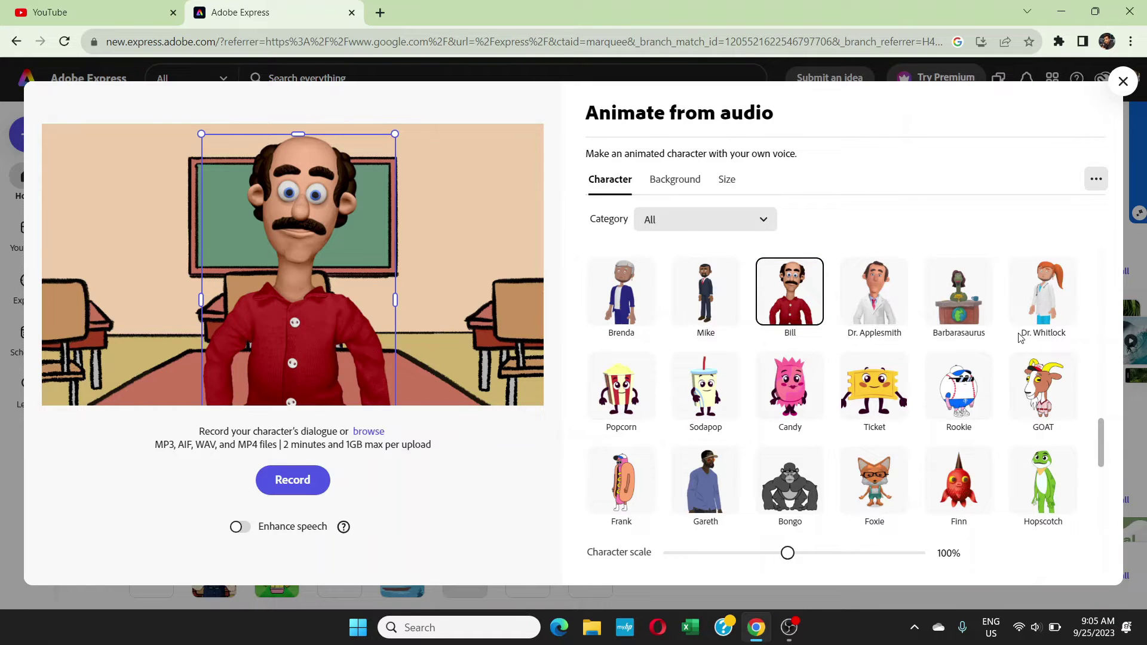
{"action": "left_click_drag", "start_coordinate": [1105, 457], "coordinate": [1109, 541]}
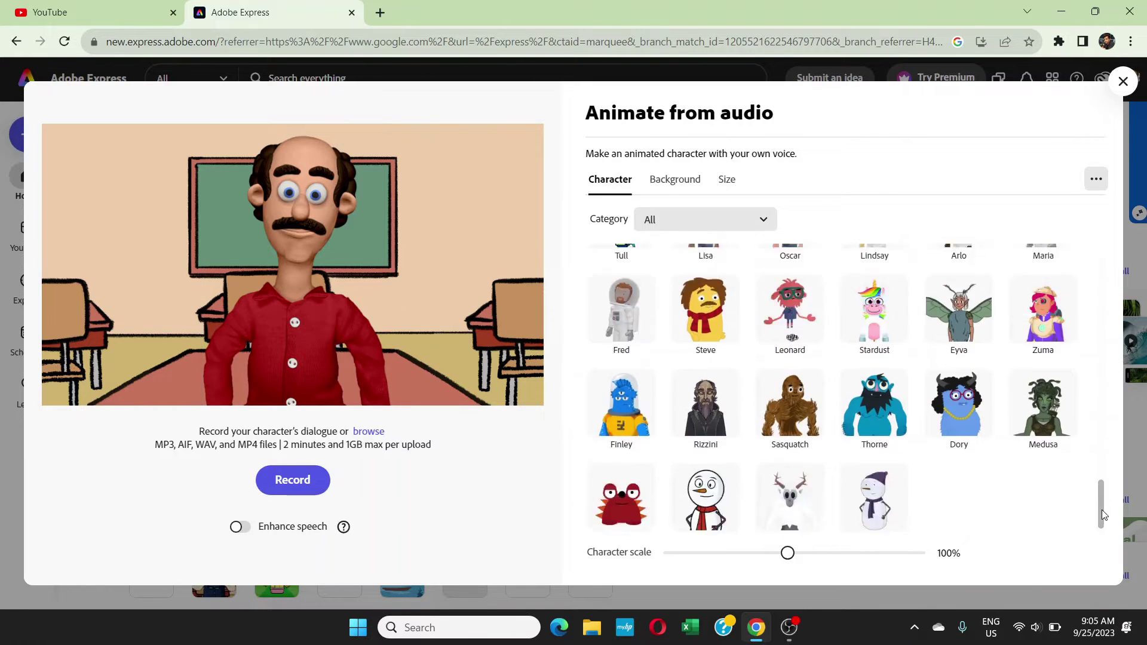
{"action": "mouse_move", "coordinate": [1107, 531]}
{"action": "left_mouse_down"}
{"action": "mouse_move", "coordinate": [1109, 364]}
{"action": "mouse_move", "coordinate": [1117, 431]}
{"action": "left_mouse_up"}
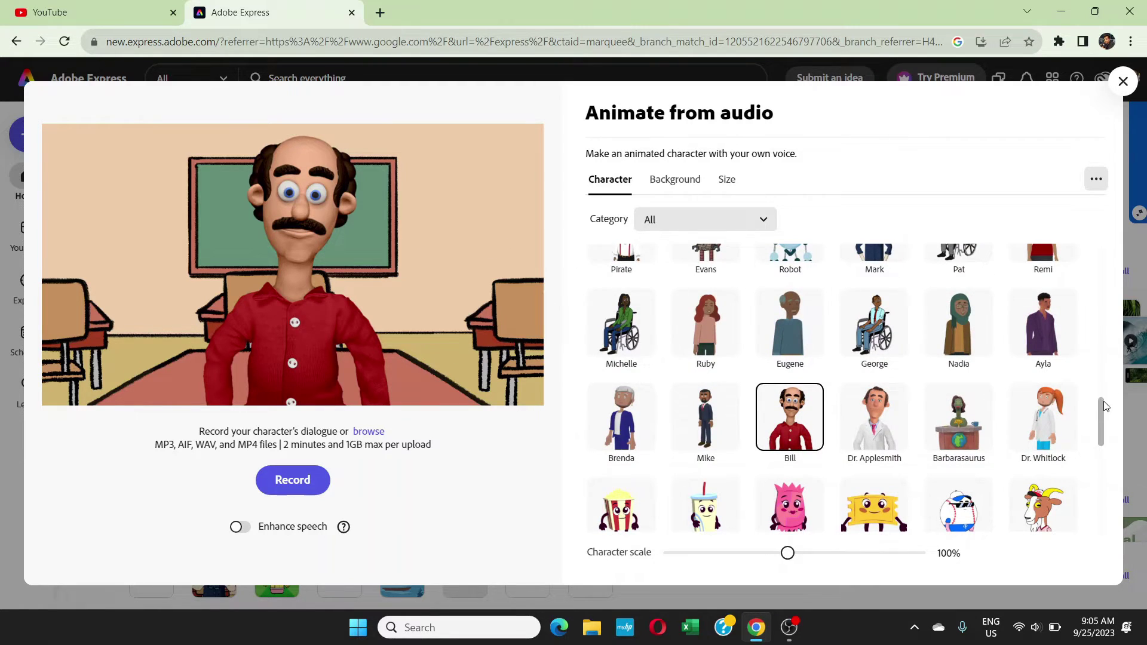
{"action": "left_click_drag", "start_coordinate": [1101, 405], "coordinate": [1118, 249]}
Step: Preview the Hotdog Stand background, then set the background to Dugout
{"action": "left_click", "coordinate": [672, 179]}
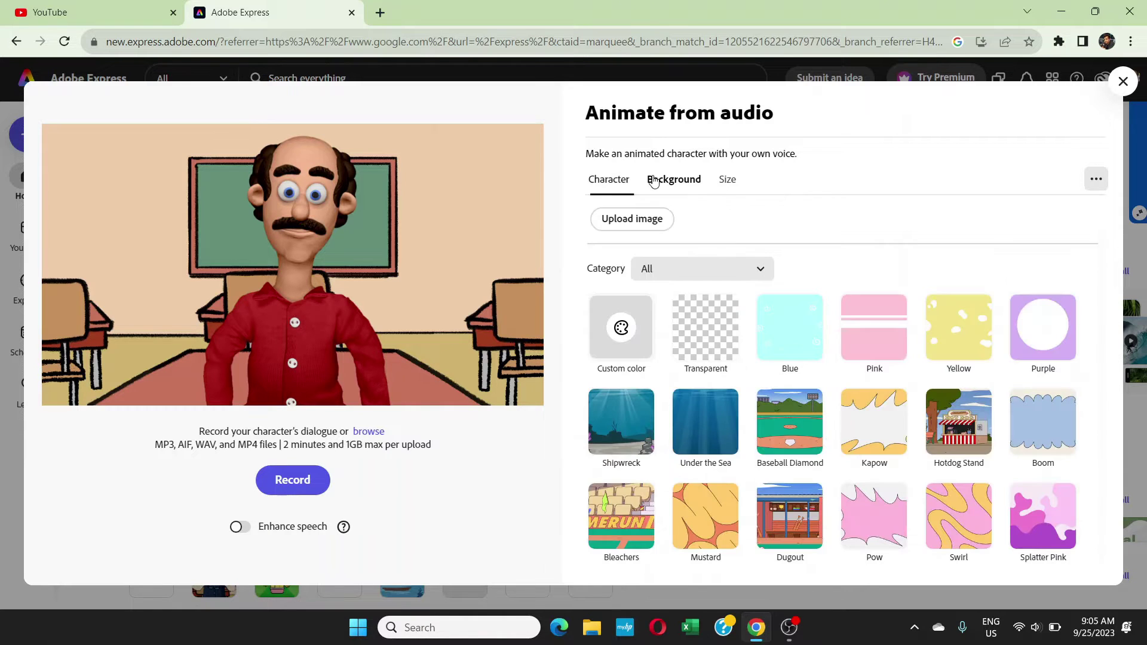
{"action": "left_click_drag", "start_coordinate": [1102, 260], "coordinate": [1103, 289]}
{"action": "left_click", "coordinate": [959, 334]}
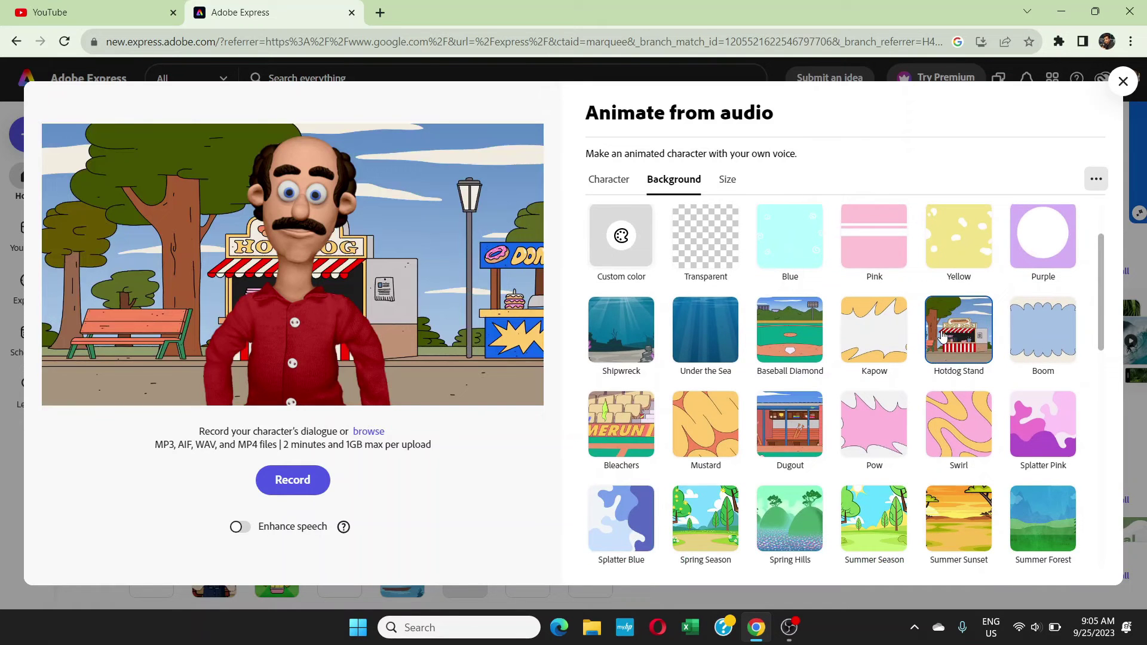
{"action": "left_click", "coordinate": [789, 428]}
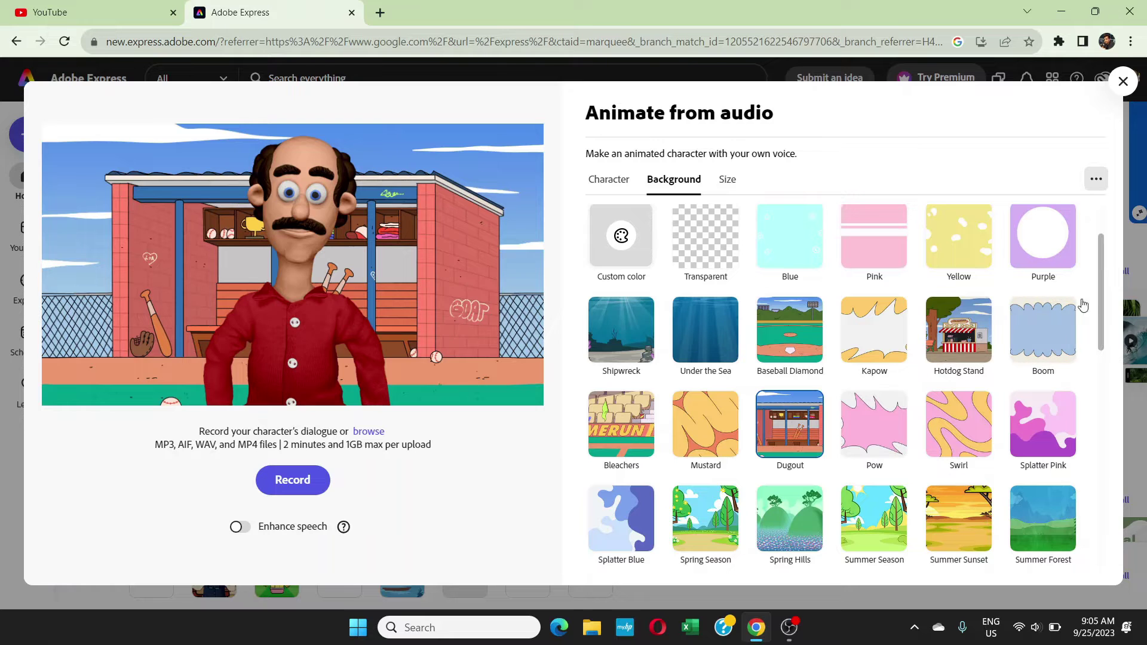
{"action": "left_click_drag", "start_coordinate": [1101, 290], "coordinate": [1101, 436]}
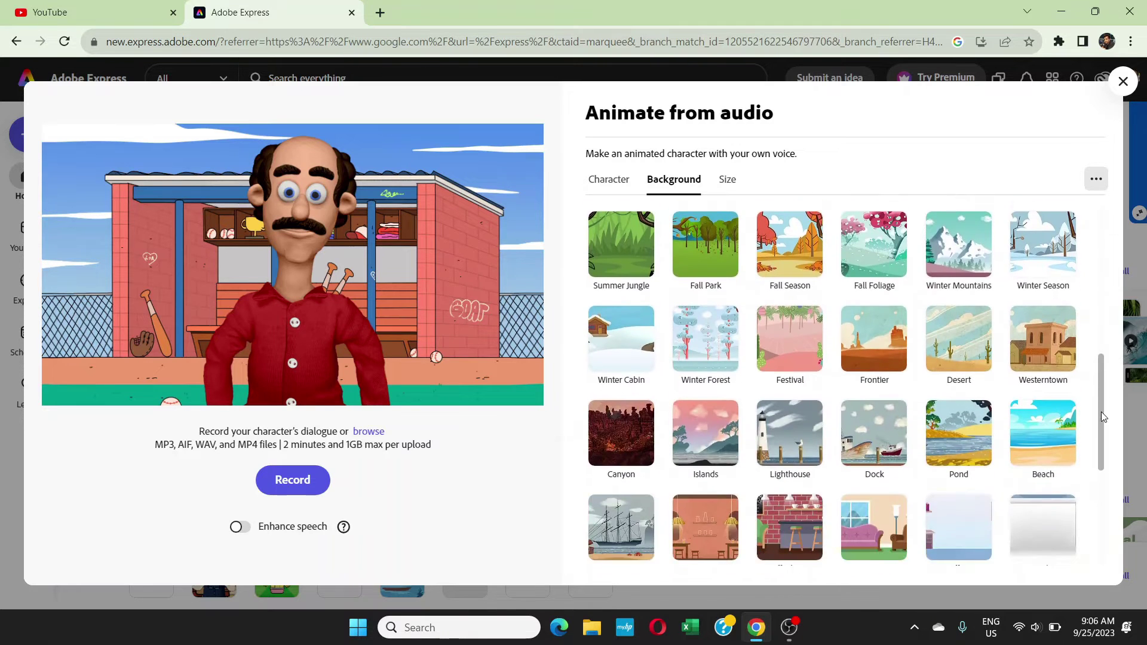
{"action": "scroll", "coordinate": [1099, 430], "scroll_direction": "up", "scroll_amount": 1}
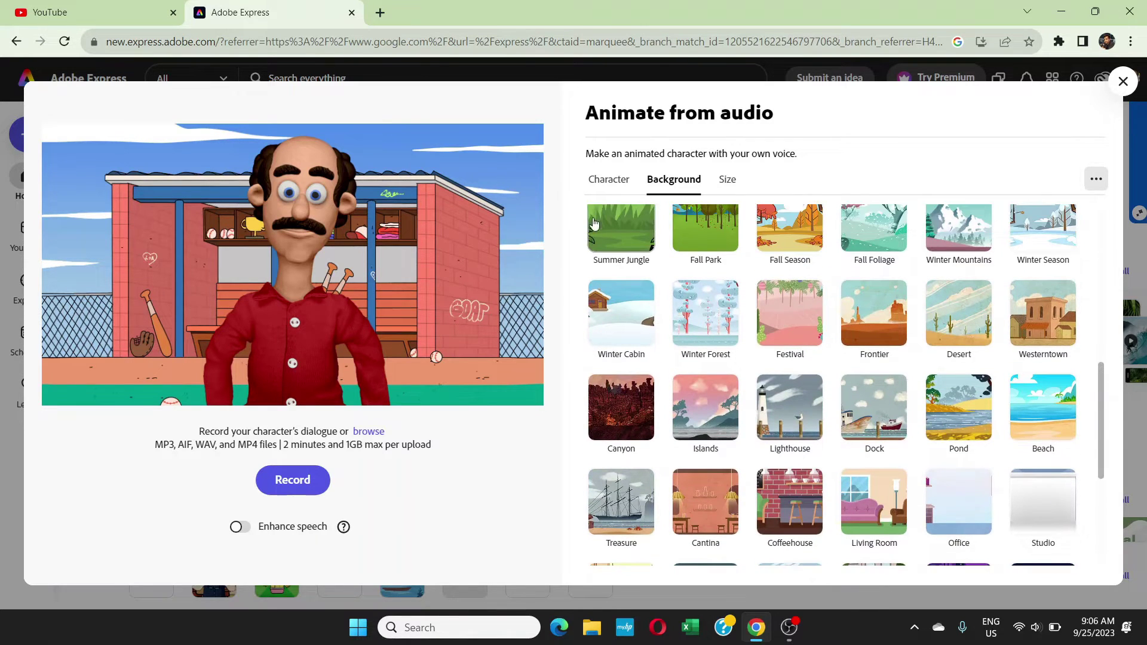
{"action": "left_click", "coordinate": [610, 180]}
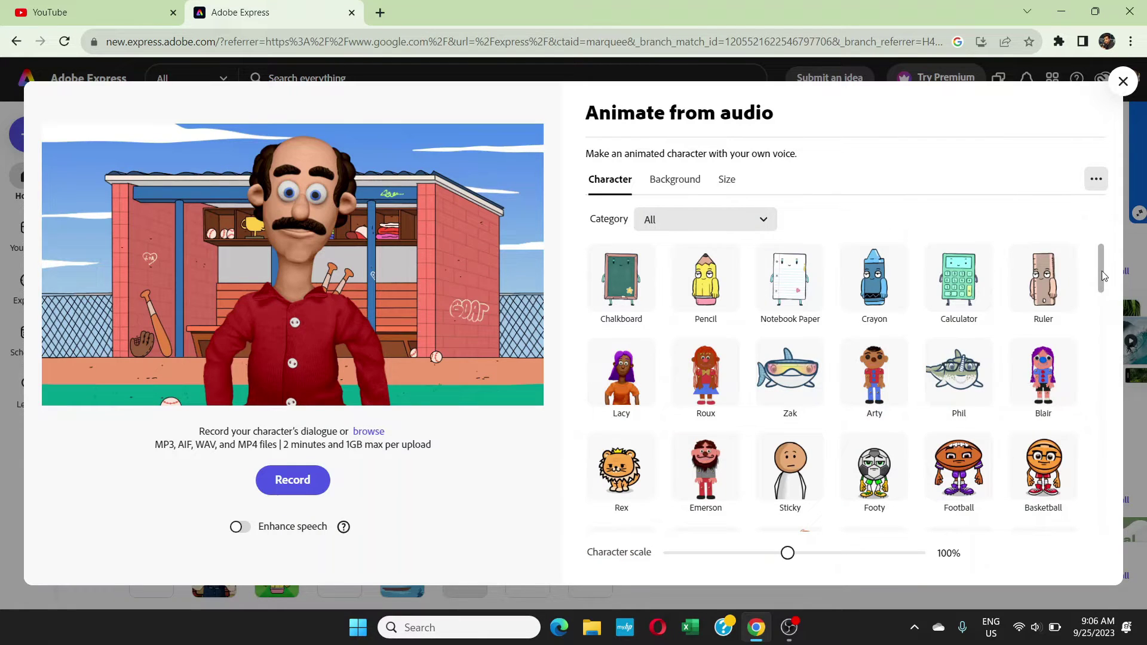
{"action": "left_click_drag", "start_coordinate": [1101, 270], "coordinate": [1099, 294]}
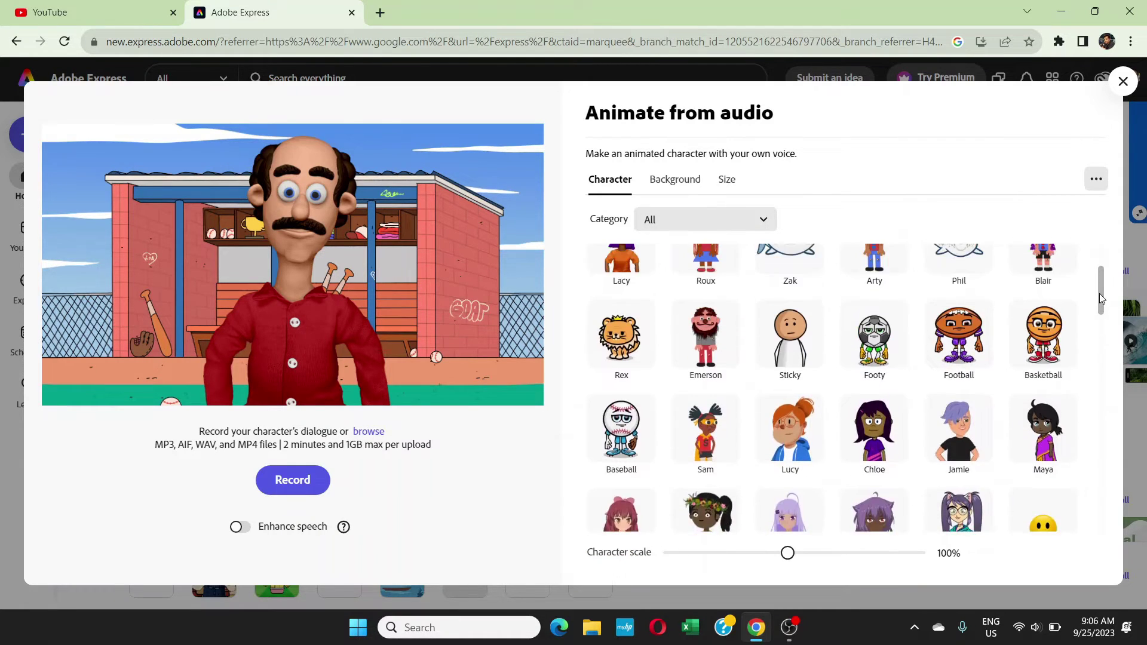
{"action": "left_click_drag", "start_coordinate": [1099, 294], "coordinate": [1099, 496]}
Step: Pick Tull, the blue cat, from the character grid
{"action": "left_click", "coordinate": [607, 349]}
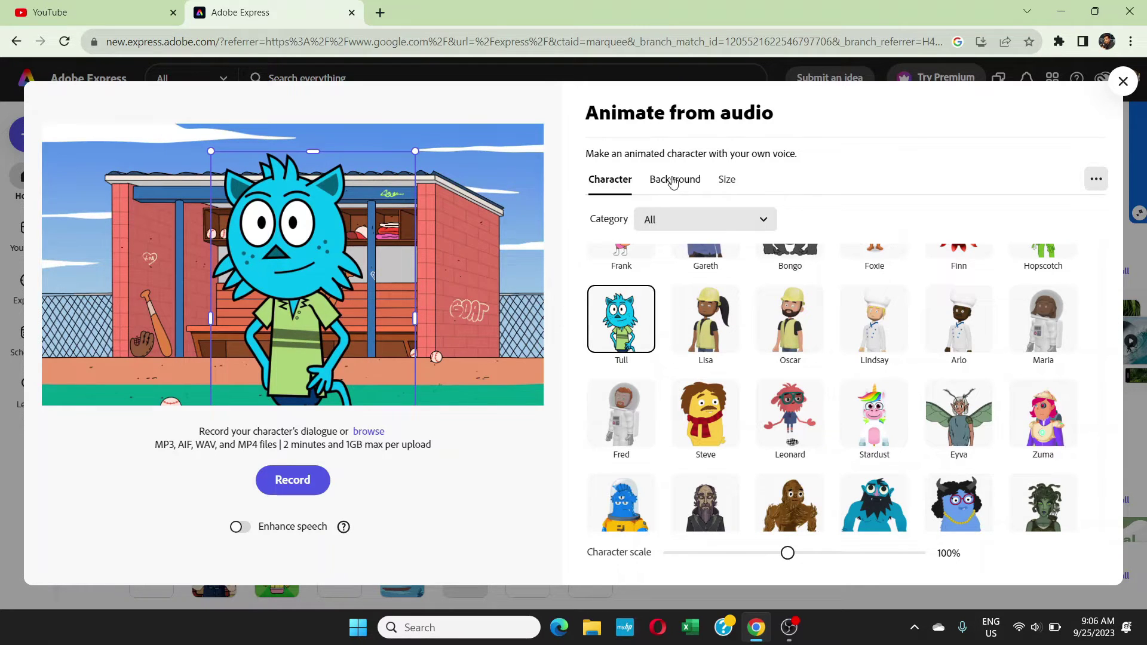
Step: Preview Fall Park, Fall Season and Summer Season, then choose Baseball Diamond
{"action": "left_click", "coordinate": [675, 179]}
{"action": "left_click", "coordinate": [705, 231]}
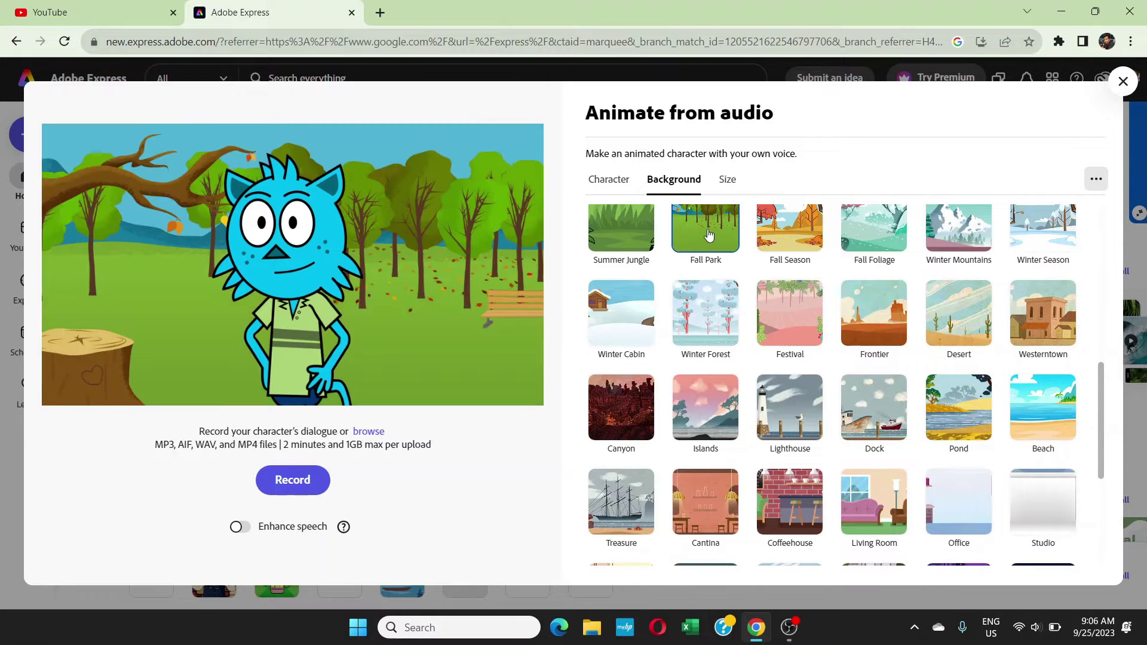
{"action": "scroll", "coordinate": [753, 251], "scroll_direction": "up", "scroll_amount": 2}
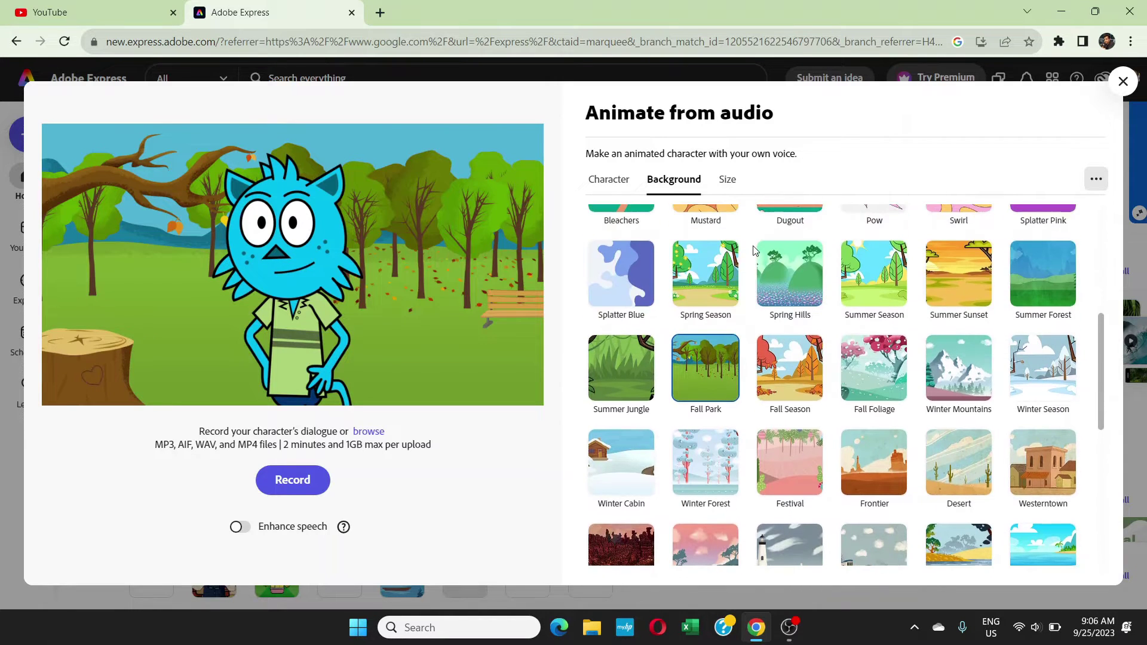
{"action": "left_click", "coordinate": [801, 359]}
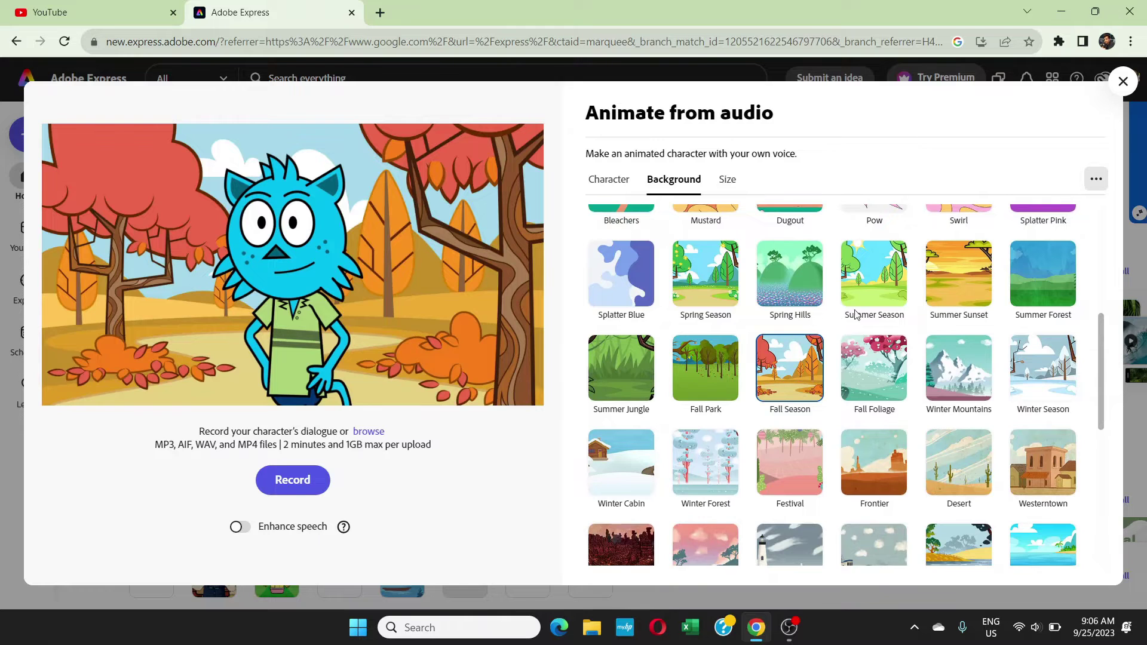
{"action": "left_click", "coordinate": [883, 294]}
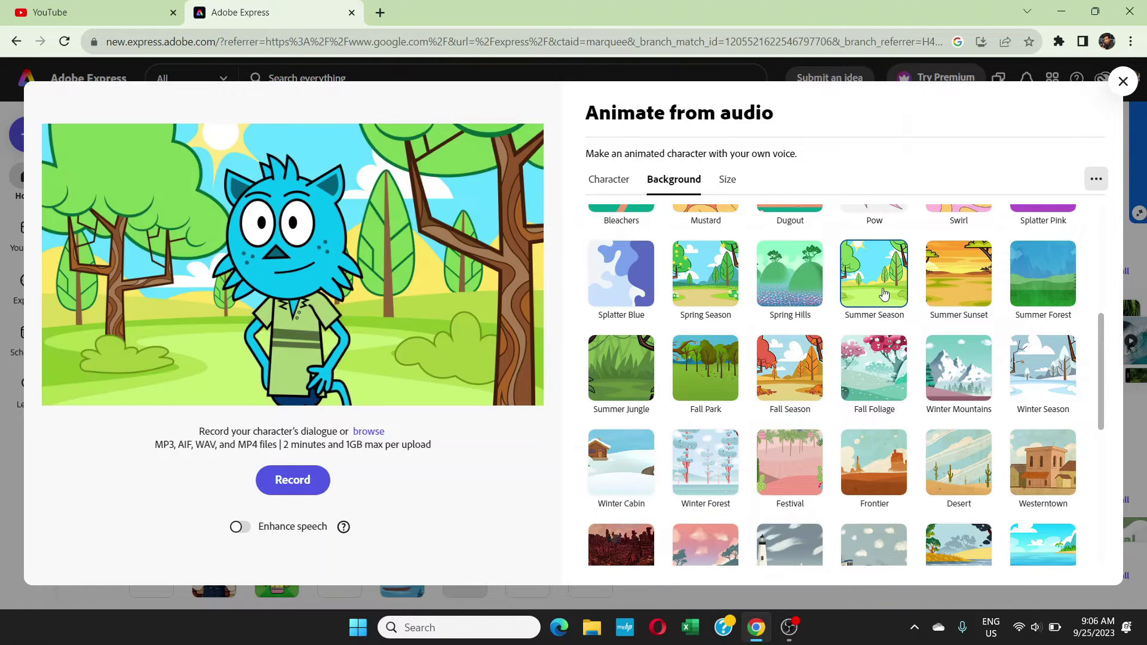
{"action": "left_click", "coordinate": [790, 368]}
{"action": "scroll", "coordinate": [928, 365], "scroll_direction": "up", "scroll_amount": 2}
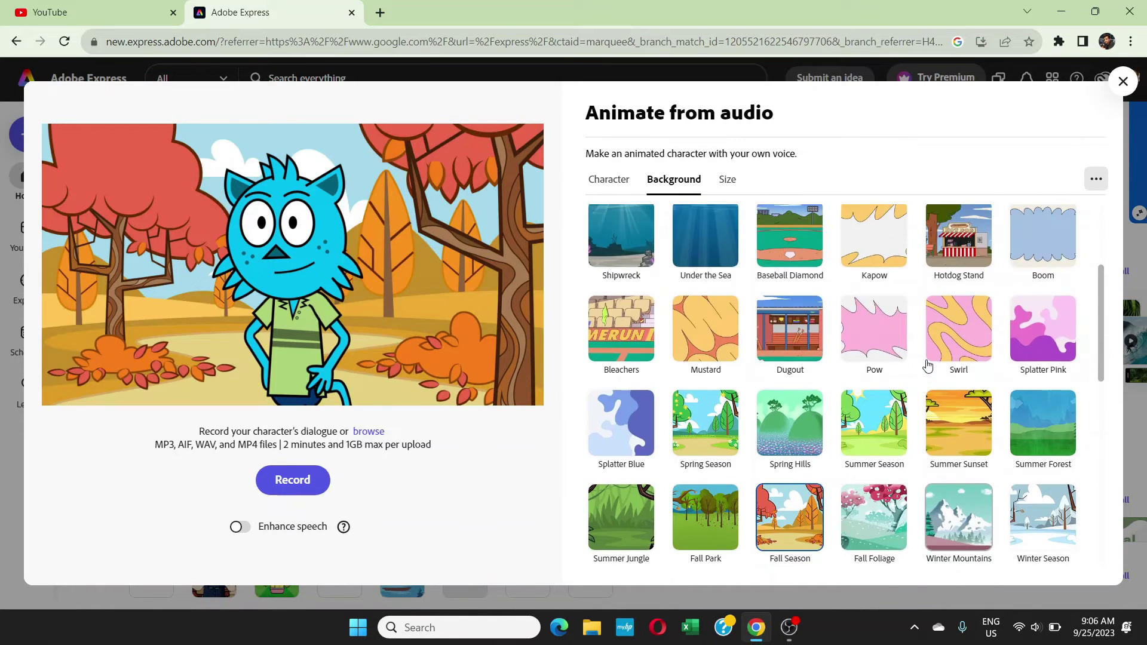
{"action": "scroll", "coordinate": [929, 366], "scroll_direction": "up", "scroll_amount": 2}
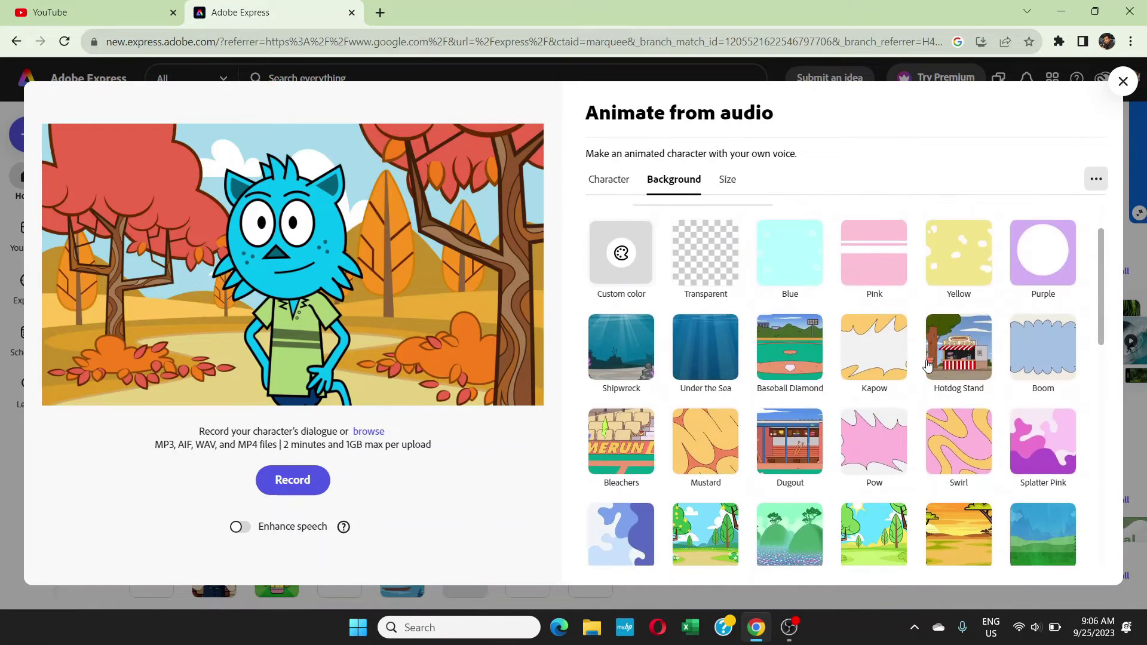
{"action": "left_click", "coordinate": [791, 359]}
{"action": "scroll", "coordinate": [791, 358], "scroll_direction": "down", "scroll_amount": 8}
{"action": "scroll", "coordinate": [790, 358], "scroll_direction": "down", "scroll_amount": 1}
{"action": "scroll", "coordinate": [790, 359], "scroll_direction": "down", "scroll_amount": 4}
{"action": "scroll", "coordinate": [791, 359], "scroll_direction": "down", "scroll_amount": 1}
{"action": "scroll", "coordinate": [790, 359], "scroll_direction": "up", "scroll_amount": 1}
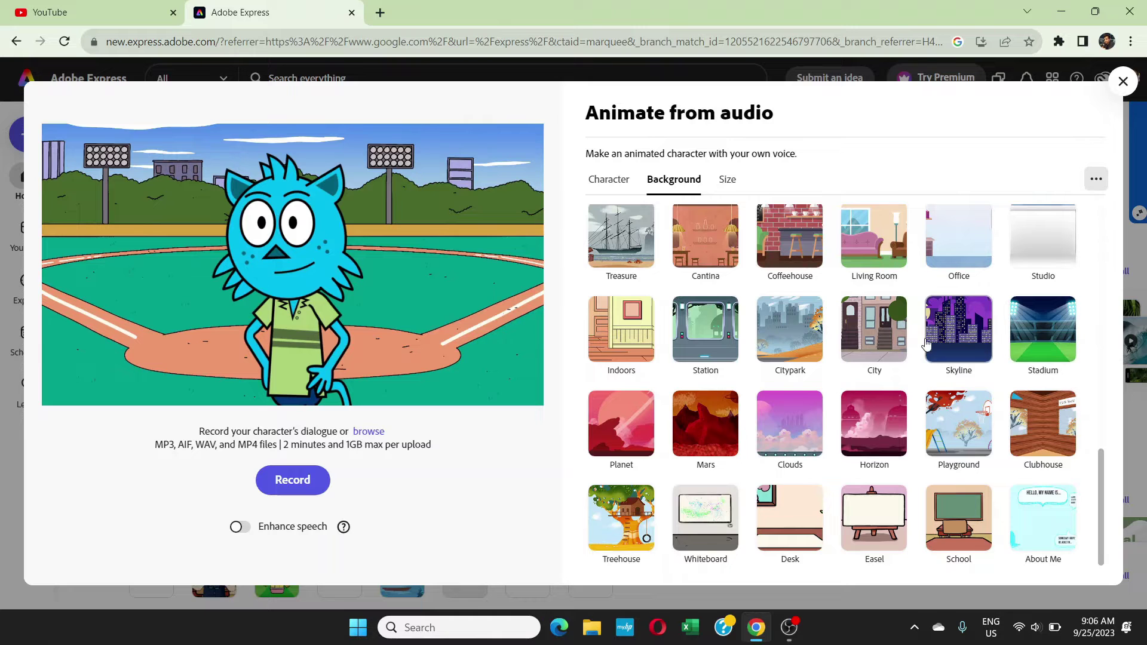
{"action": "scroll", "coordinate": [1028, 343], "scroll_direction": "up", "scroll_amount": 1}
{"action": "scroll", "coordinate": [896, 359], "scroll_direction": "up", "scroll_amount": 1}
{"action": "scroll", "coordinate": [869, 377], "scroll_direction": "down", "scroll_amount": 1}
{"action": "scroll", "coordinate": [796, 376], "scroll_direction": "up", "scroll_amount": 5}
{"action": "scroll", "coordinate": [796, 376], "scroll_direction": "up", "scroll_amount": 5}
{"action": "scroll", "coordinate": [797, 376], "scroll_direction": "up", "scroll_amount": 3}
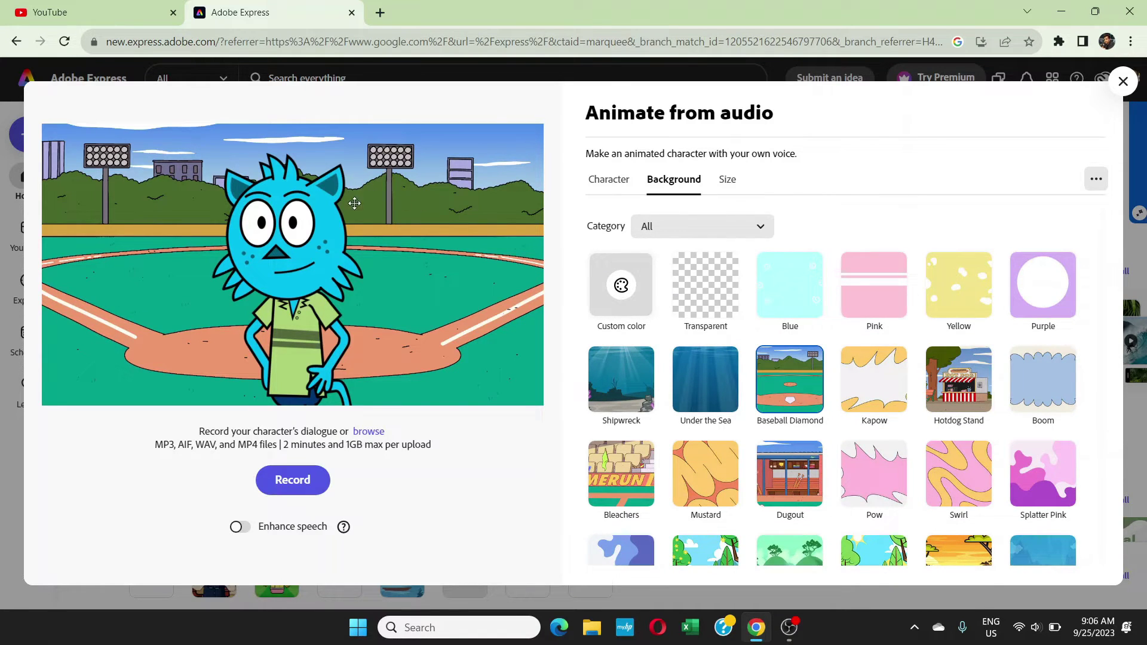
Step: Reopen the size options, confirming YouTube Landscape 16:9 remains selected
{"action": "left_click", "coordinate": [726, 179]}
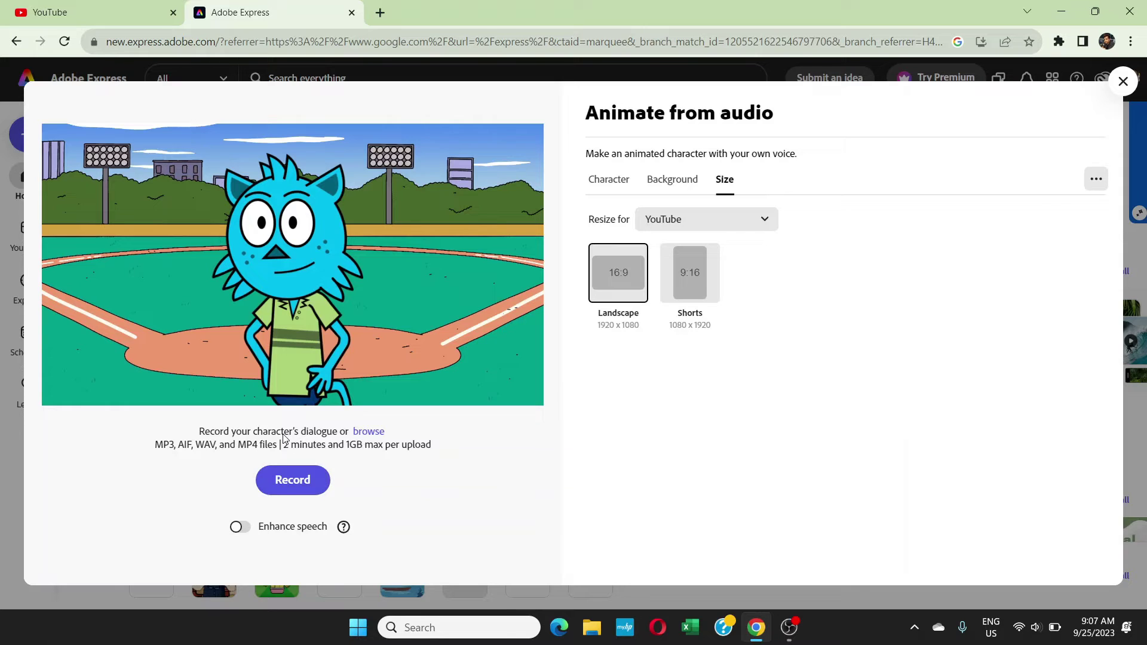
Step: Start a voice recording and speak about 11 seconds of Tull's dialogue
{"action": "left_click", "coordinate": [285, 482]}
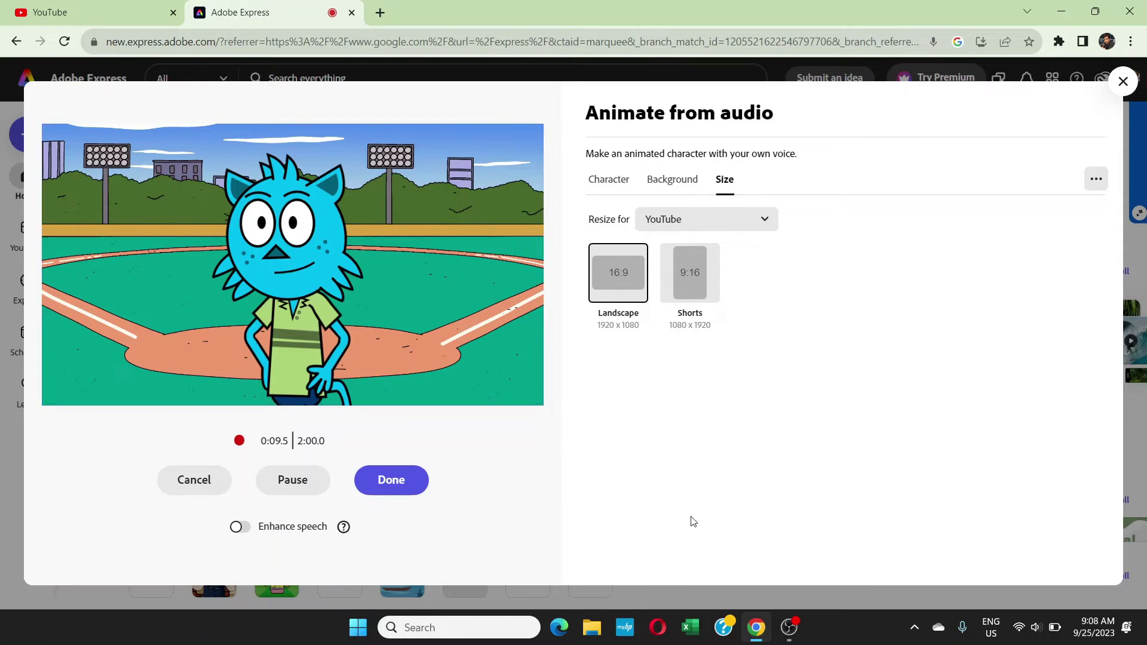
Step: End the recording with Done and let the 12.2-second Tull preview generate
{"action": "left_click", "coordinate": [392, 481]}
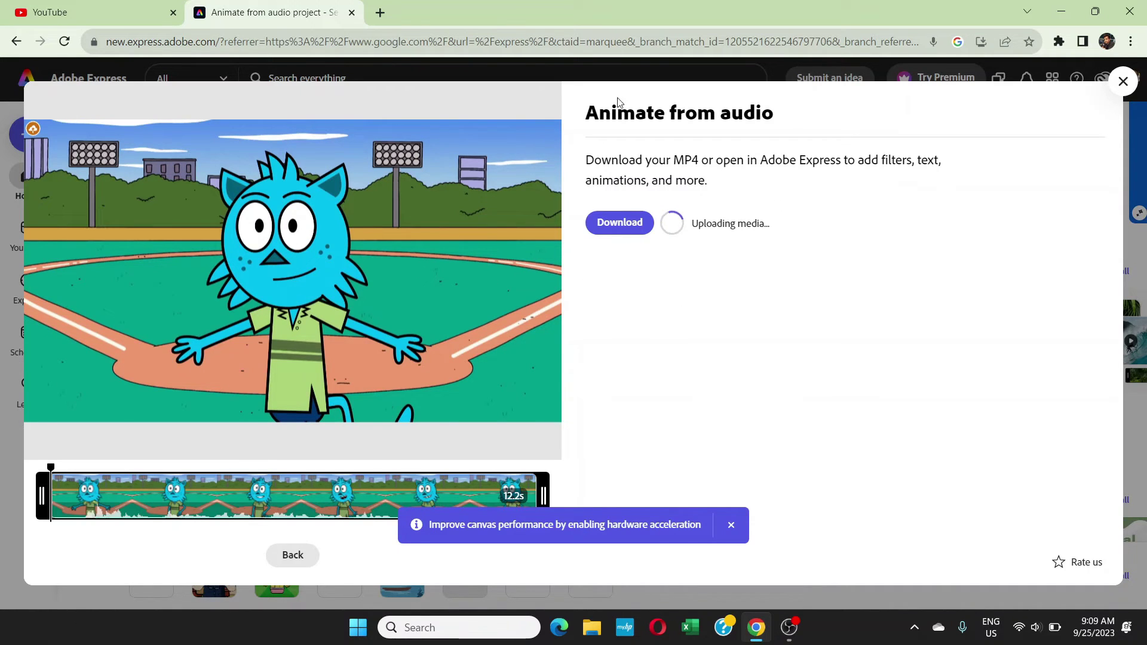
{"action": "mouse_move", "coordinate": [289, 271]}
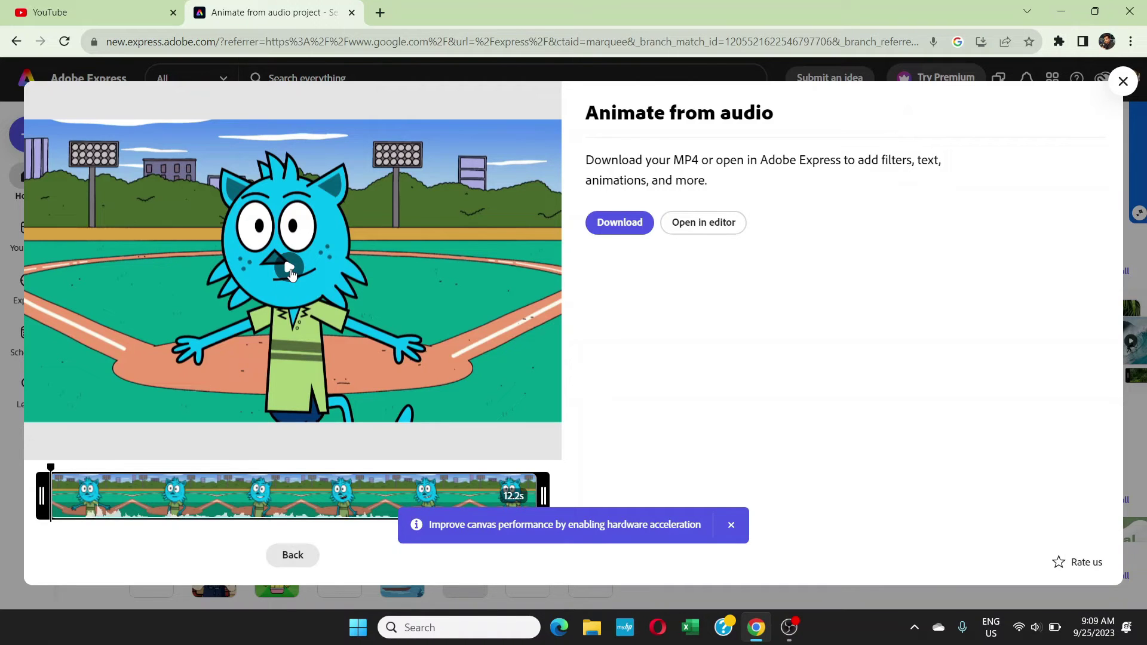
Step: Play the Tull animation preview, then open it as a 12.2-second project in the editor
{"action": "left_click", "coordinate": [290, 272]}
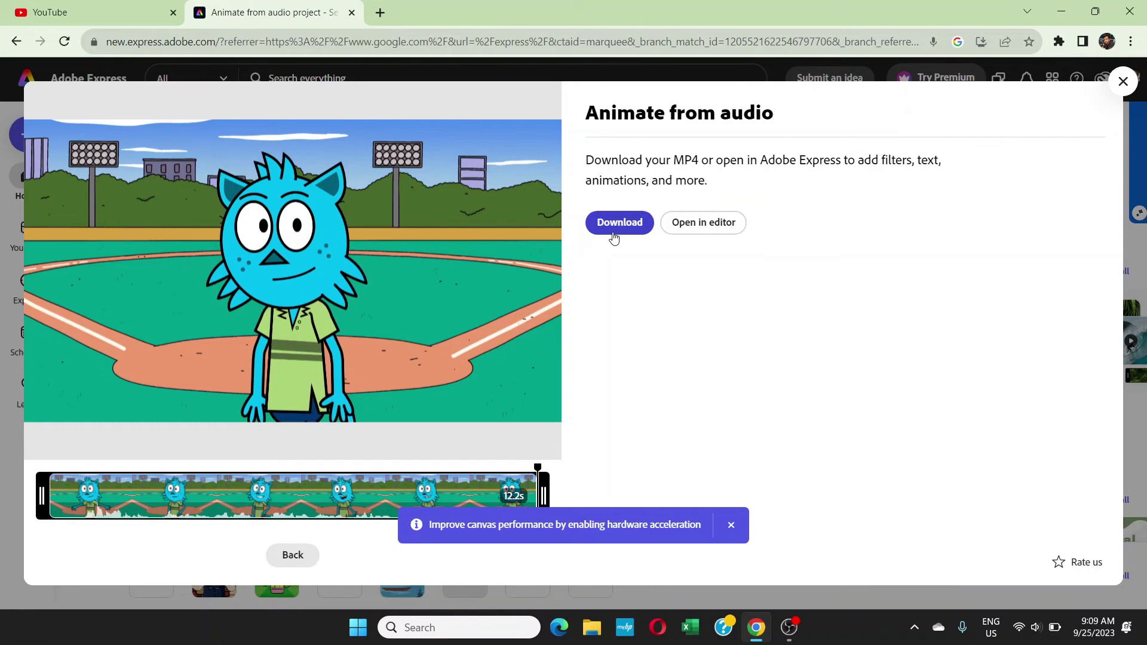
{"action": "left_click", "coordinate": [696, 225]}
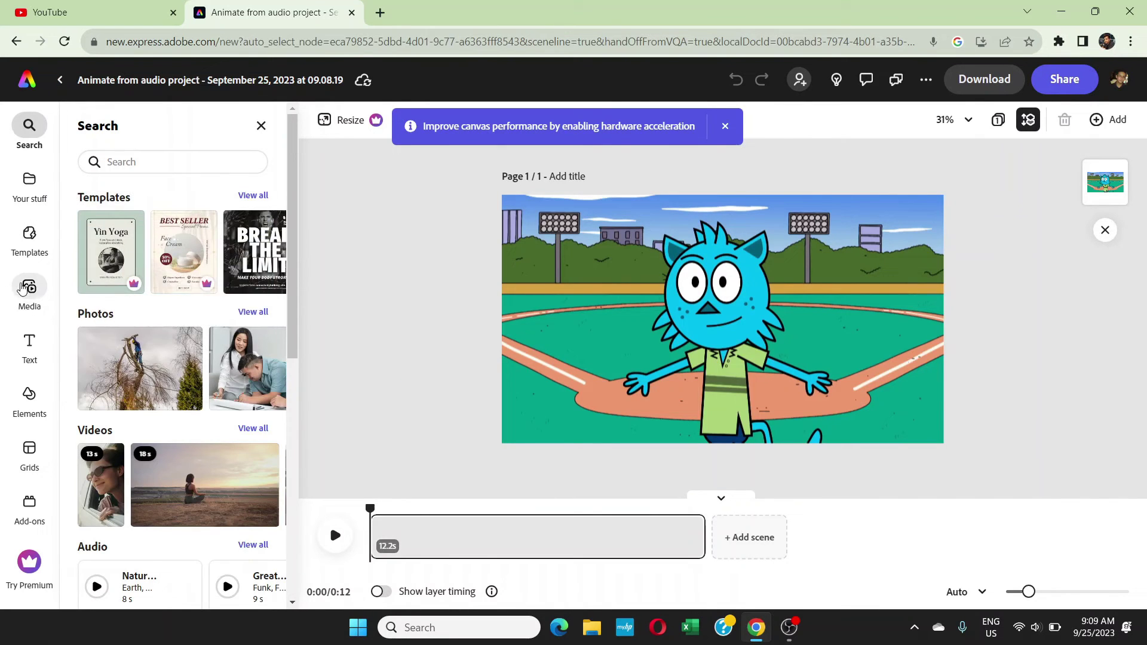
Step: Add the Support One Another heart text design, move it right of the cat, and edit its text
{"action": "left_click", "coordinate": [28, 292]}
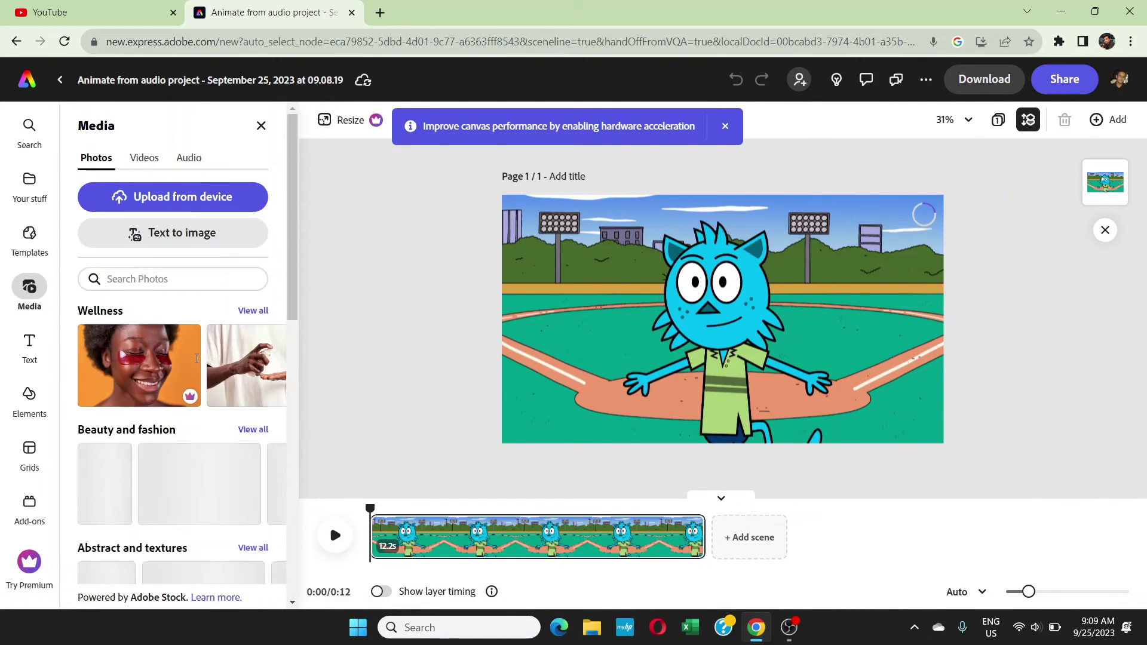
{"action": "scroll", "coordinate": [195, 359], "scroll_direction": "down", "scroll_amount": 3}
{"action": "scroll", "coordinate": [161, 358], "scroll_direction": "down", "scroll_amount": 2}
{"action": "scroll", "coordinate": [122, 307], "scroll_direction": "up", "scroll_amount": 2}
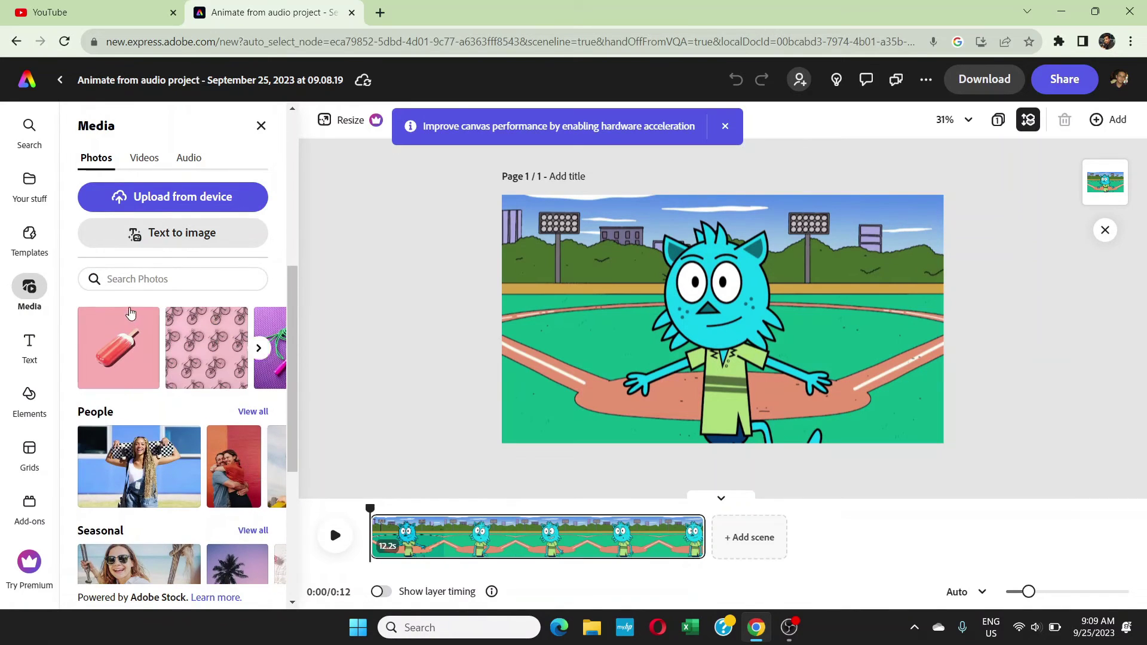
{"action": "left_click", "coordinate": [28, 399]}
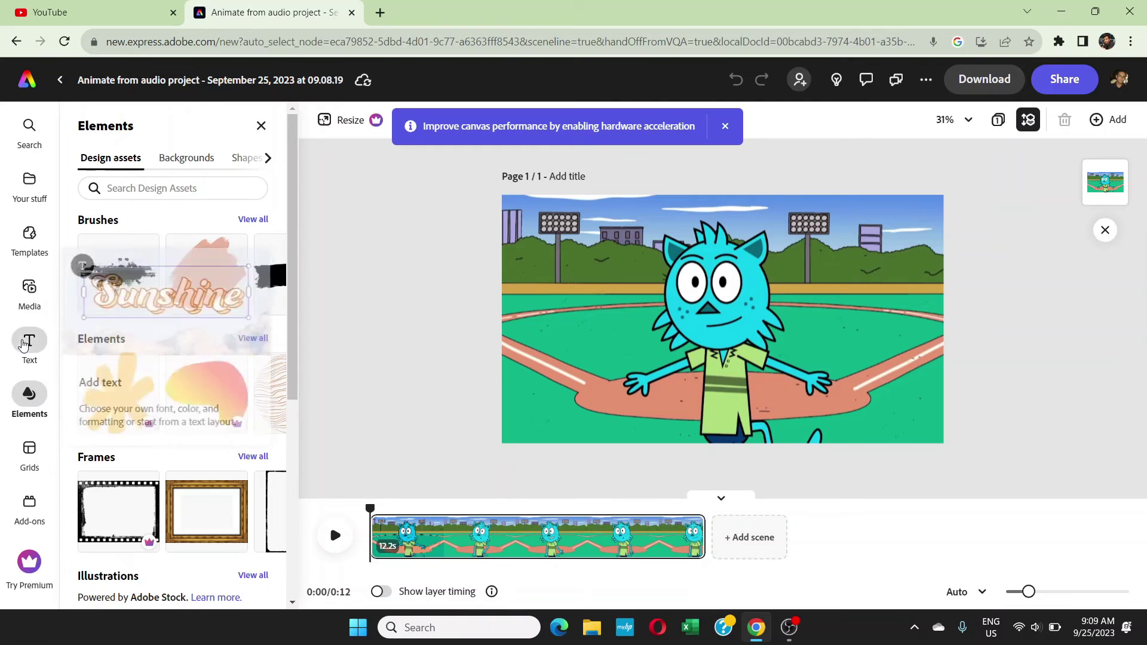
{"action": "left_click", "coordinate": [30, 343]}
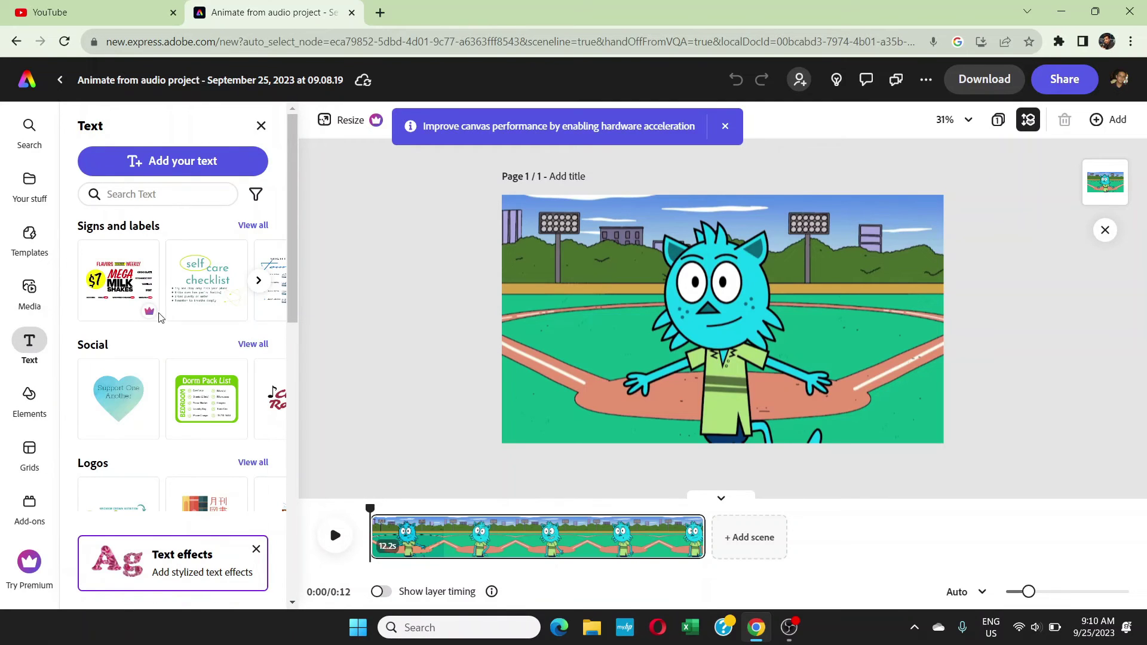
{"action": "left_click", "coordinate": [117, 396]}
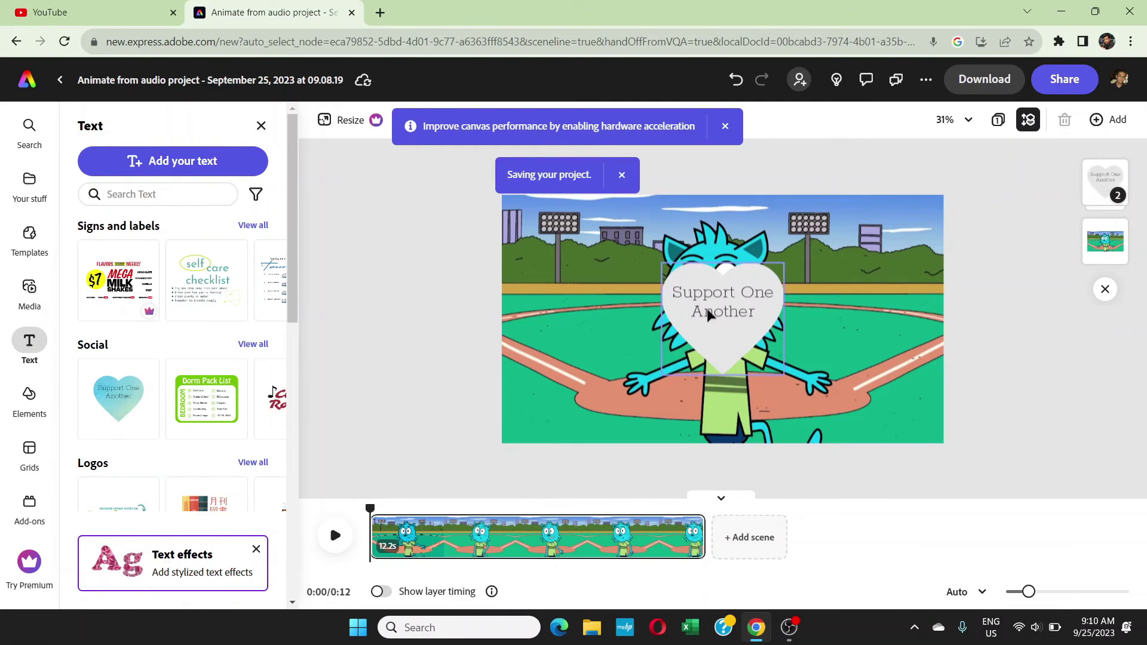
{"action": "left_click_drag", "start_coordinate": [722, 312], "coordinate": [814, 296]}
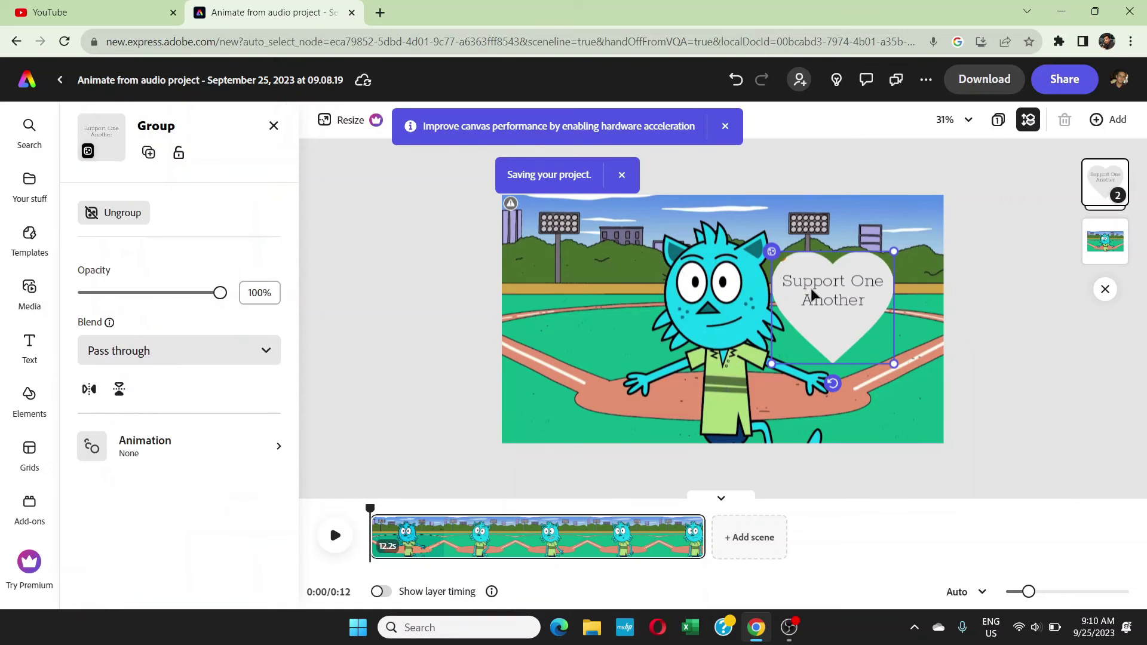
{"action": "double_click", "coordinate": [814, 296]}
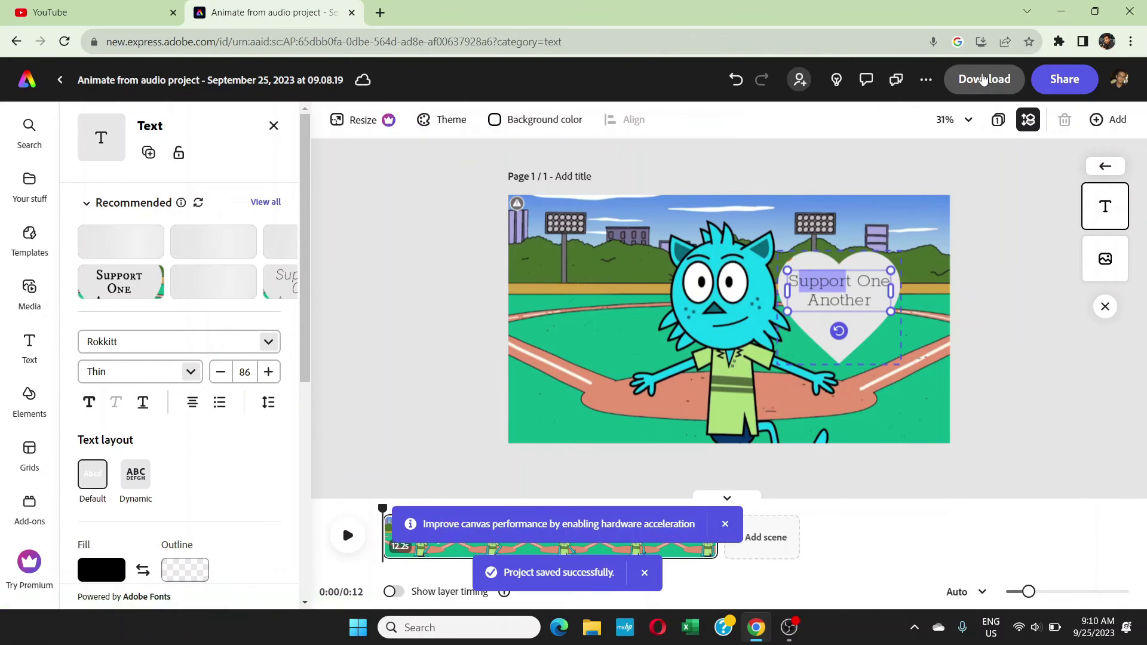
Step: Exit text editing, leaving the light-blue heart sticker beside Tull
{"action": "left_click", "coordinate": [945, 218]}
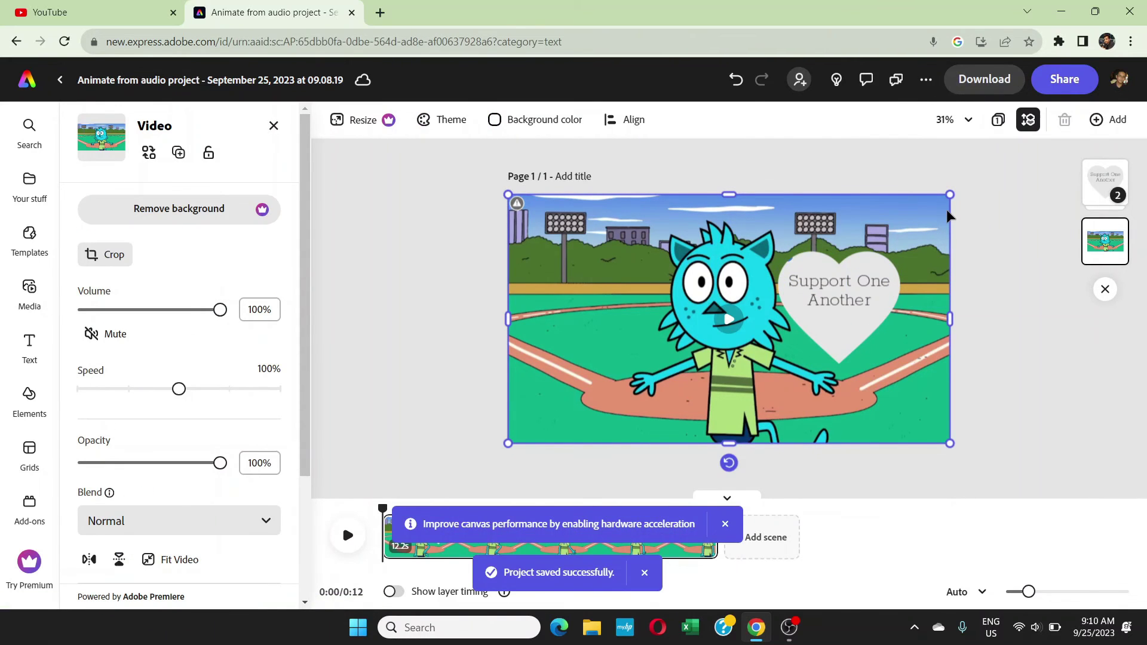